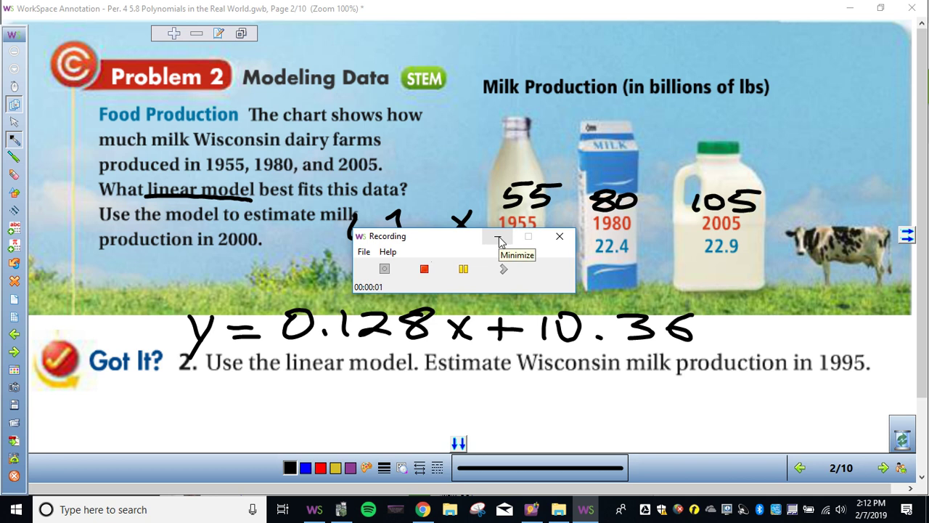
Minimize the Recording window and underline the year 2000 in the milk problem text
{"action": "left_click", "coordinate": [500, 240]}
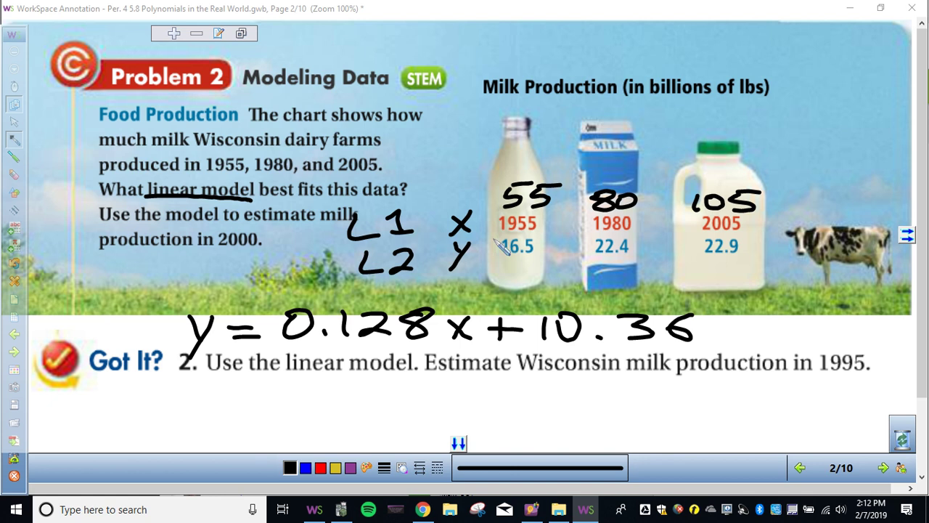
{"action": "left_click_drag", "start_coordinate": [210, 248], "coordinate": [277, 251]}
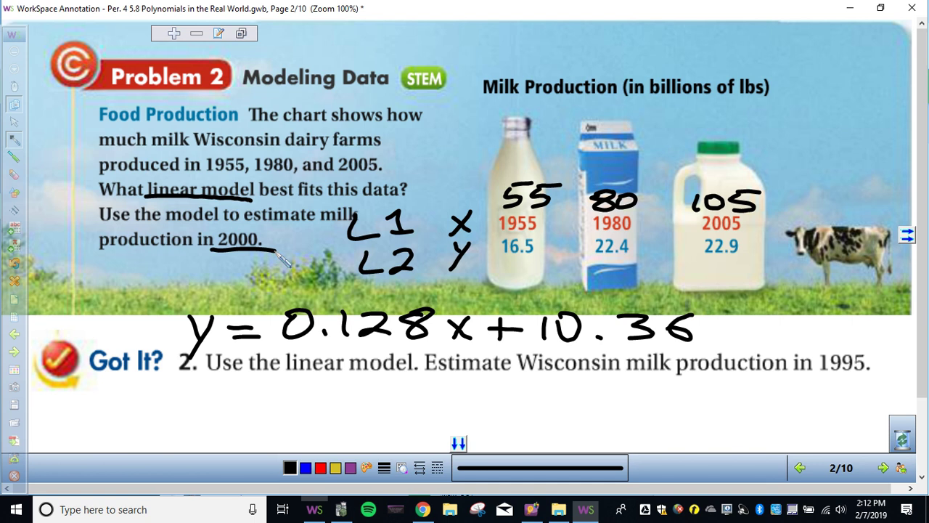
Set TblStart to 100 in TI-SmartView and read Y1 = 23.16 at X=100
{"action": "left_click", "coordinate": [341, 509]}
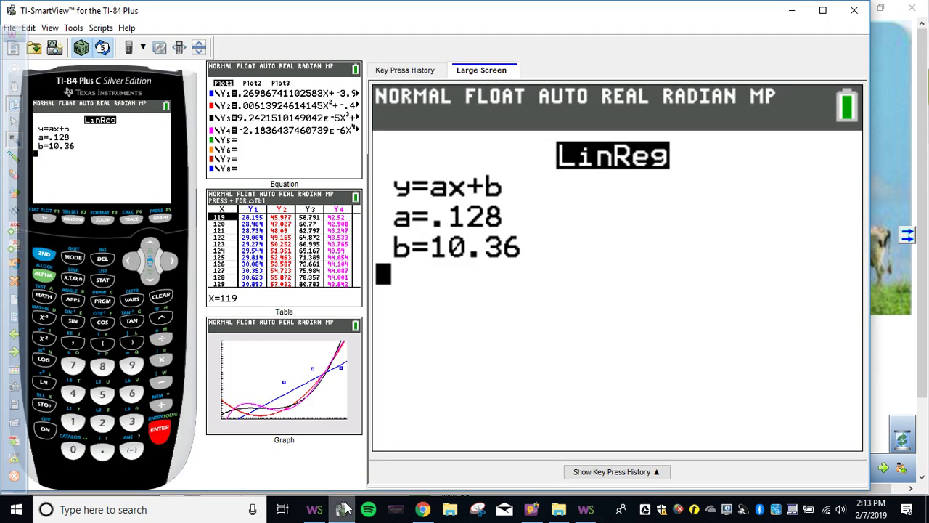
{"action": "left_click", "coordinate": [73, 221]}
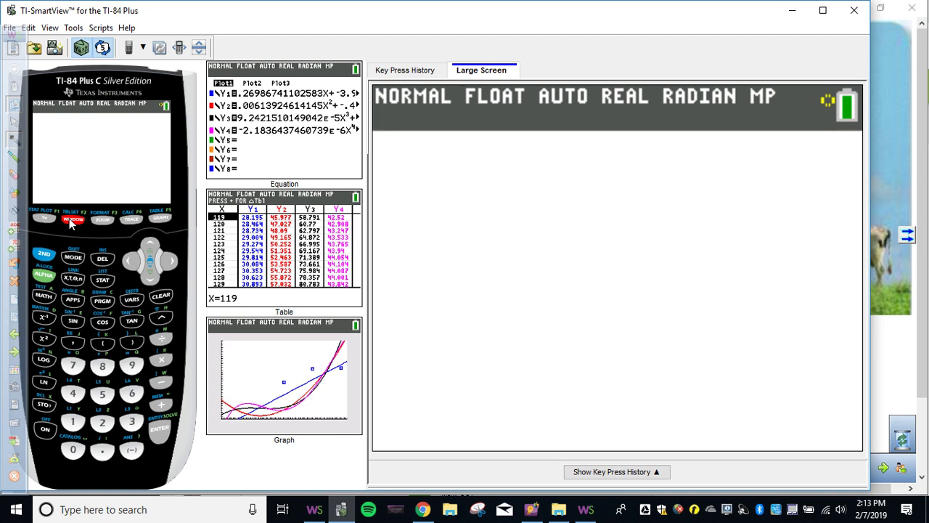
{"action": "left_click", "coordinate": [71, 219]}
{"action": "left_click", "coordinate": [72, 421]}
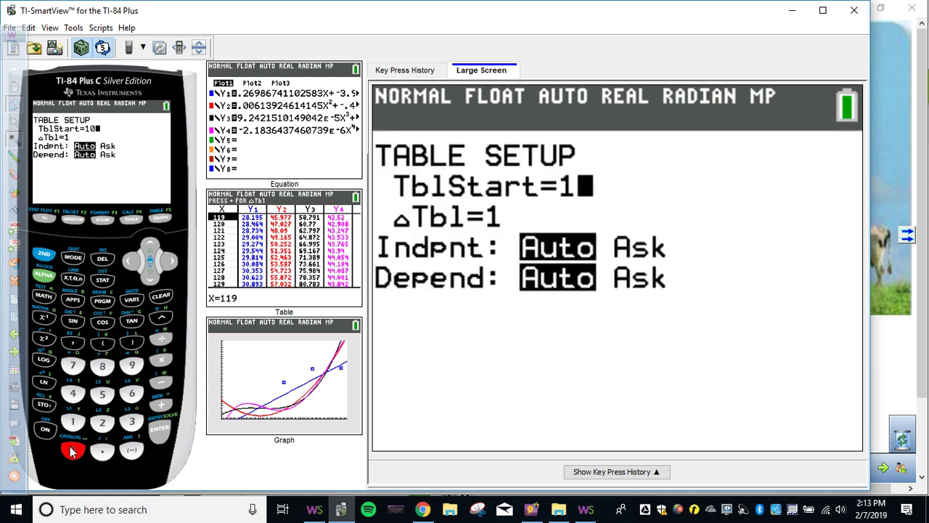
{"action": "left_click", "coordinate": [73, 449]}
{"action": "left_click", "coordinate": [73, 449]}
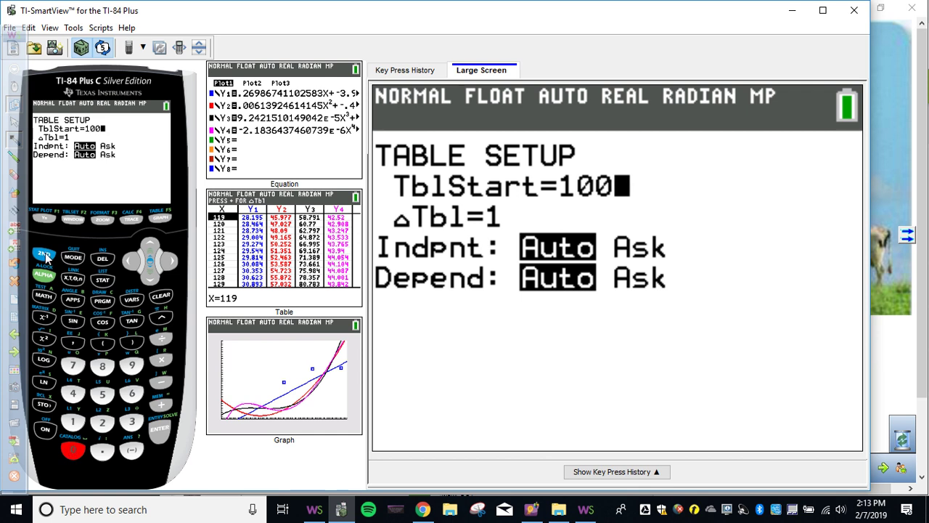
{"action": "left_click", "coordinate": [158, 220]}
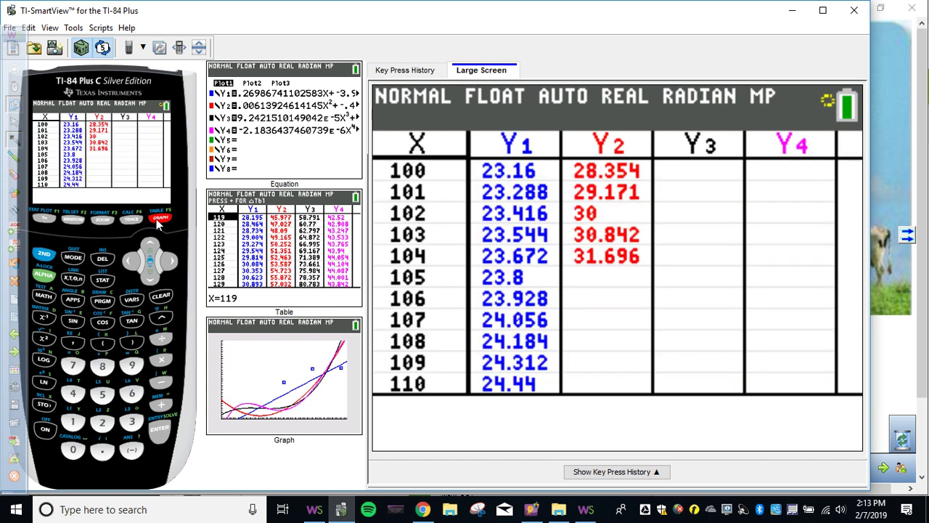
{"action": "left_click", "coordinate": [177, 265]}
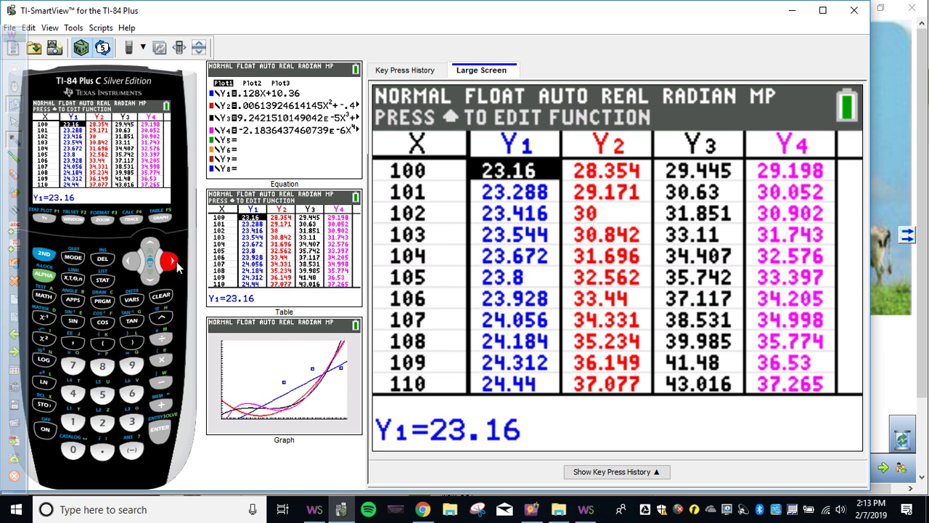
Back on the slide, start writing the answer 23.16 under Got It 2
{"action": "left_click", "coordinate": [320, 511]}
{"action": "mouse_move", "coordinate": [287, 386]}
{"action": "left_mouse_down"}
{"action": "mouse_move", "coordinate": [326, 391]}
{"action": "mouse_move", "coordinate": [317, 404]}
{"action": "mouse_move", "coordinate": [374, 399]}
{"action": "mouse_move", "coordinate": [350, 407]}
{"action": "left_mouse_up"}
{"action": "left_click", "coordinate": [378, 403]}
Finish writing 23.16 with 'lbs' after it, then erase the 'lbs'
{"action": "left_click_drag", "start_coordinate": [396, 382], "coordinate": [396, 405]}
{"action": "left_click_drag", "start_coordinate": [431, 381], "coordinate": [425, 408]}
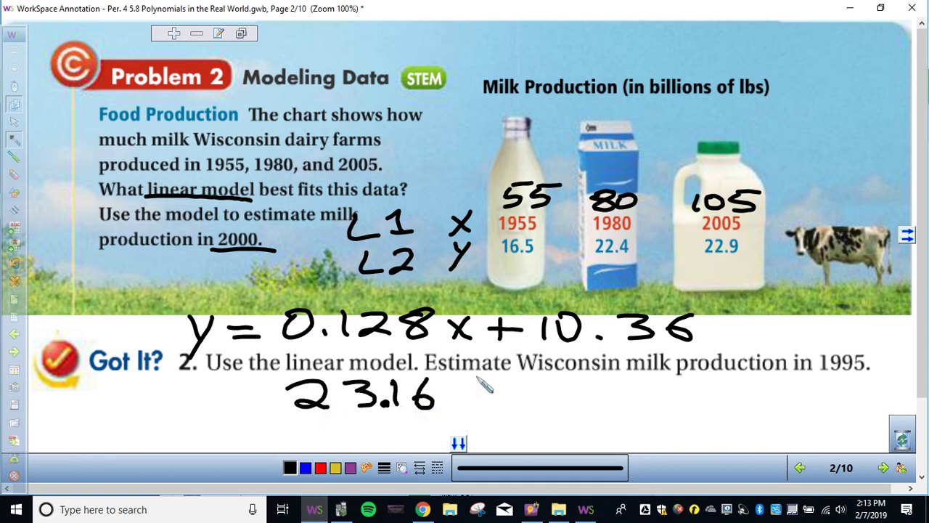
{"action": "mouse_move", "coordinate": [479, 376]}
{"action": "left_mouse_down"}
{"action": "mouse_move", "coordinate": [479, 400]}
{"action": "mouse_move", "coordinate": [512, 405]}
{"action": "left_mouse_up"}
{"action": "left_click_drag", "start_coordinate": [563, 389], "coordinate": [540, 408]}
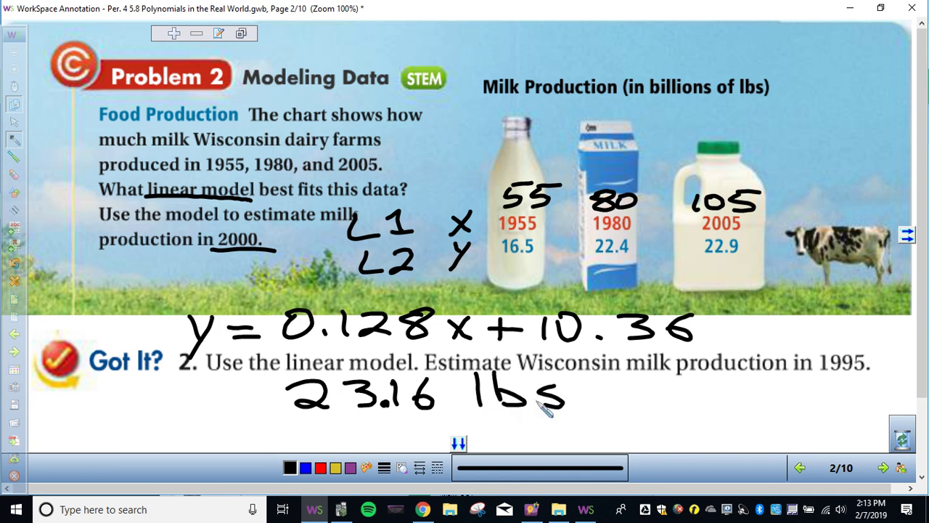
{"action": "mouse_move", "coordinate": [504, 384]}
{"action": "left_mouse_down"}
{"action": "mouse_move", "coordinate": [562, 389]}
{"action": "mouse_move", "coordinate": [479, 403]}
{"action": "mouse_move", "coordinate": [527, 407]}
{"action": "mouse_move", "coordinate": [525, 390]}
{"action": "mouse_move", "coordinate": [545, 390]}
{"action": "mouse_move", "coordinate": [561, 374]}
{"action": "mouse_move", "coordinate": [561, 405]}
{"action": "mouse_move", "coordinate": [577, 405]}
{"action": "mouse_move", "coordinate": [574, 389]}
{"action": "mouse_move", "coordinate": [606, 409]}
{"action": "mouse_move", "coordinate": [622, 393]}
{"action": "mouse_move", "coordinate": [656, 405]}
{"action": "mouse_move", "coordinate": [708, 395]}
{"action": "mouse_move", "coordinate": [715, 407]}
{"action": "mouse_move", "coordinate": [755, 395]}
{"action": "mouse_move", "coordinate": [851, 413]}
{"action": "left_mouse_up"}
Write 'billions of lbs of milk' after 23.16, scrolling down for room
{"action": "left_click", "coordinate": [14, 139]}
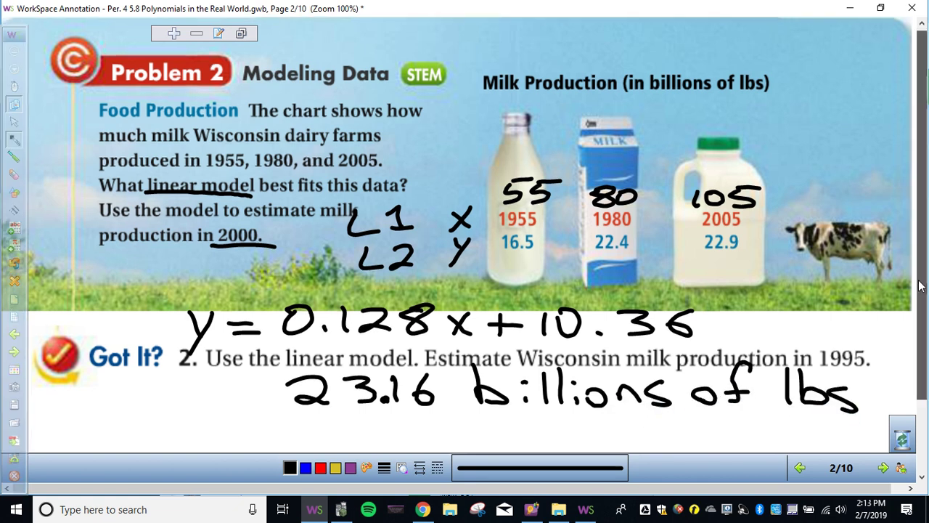
{"action": "scroll", "coordinate": [900, 370], "scroll_direction": "down", "scroll_amount": 2}
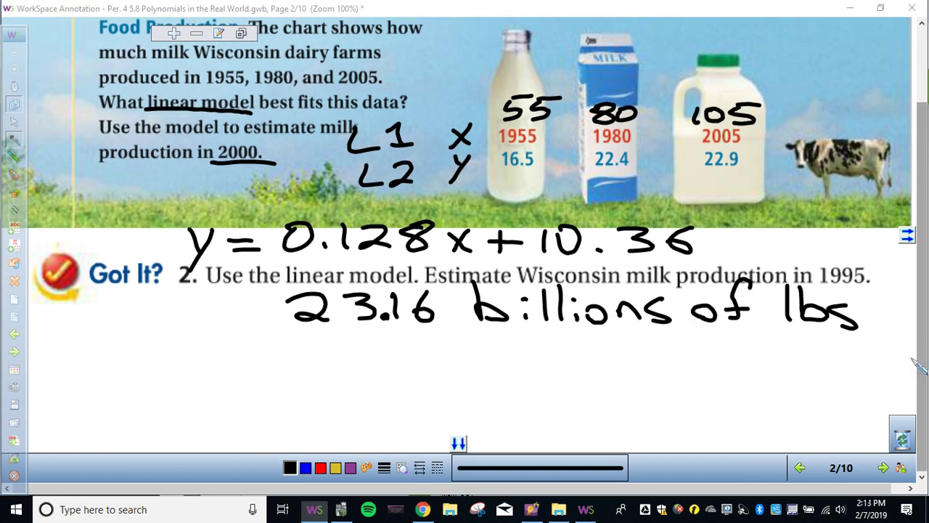
{"action": "mouse_move", "coordinate": [568, 342]}
{"action": "left_mouse_down"}
{"action": "mouse_move", "coordinate": [564, 366]}
{"action": "mouse_move", "coordinate": [684, 353]}
{"action": "mouse_move", "coordinate": [730, 353]}
{"action": "mouse_move", "coordinate": [746, 365]}
{"action": "left_mouse_up"}
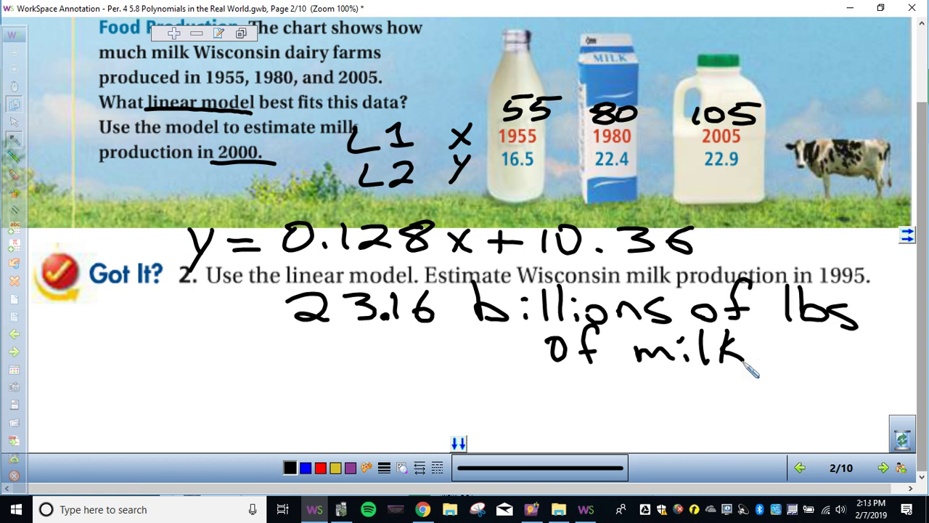
Page forward past Problem 3 and the interpolation page to reach page 5 of 10
{"action": "left_click", "coordinate": [883, 468]}
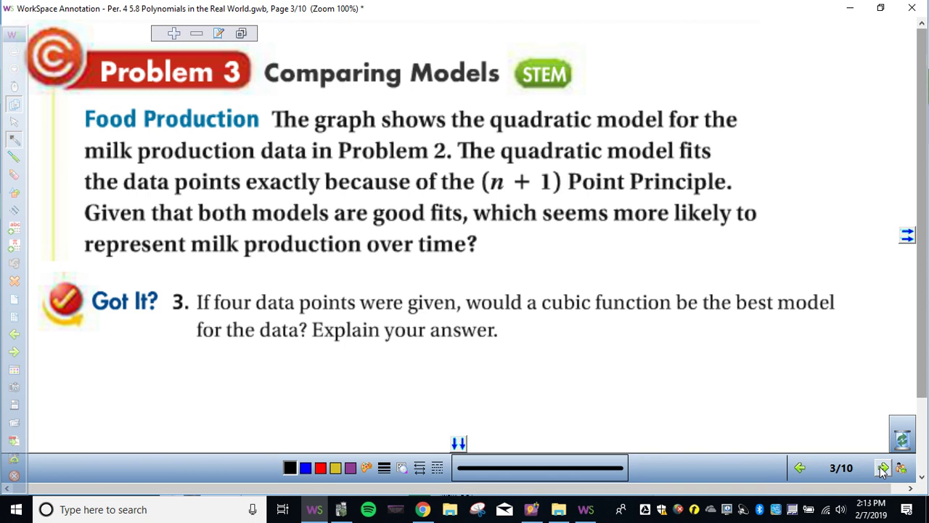
{"action": "left_click", "coordinate": [884, 469]}
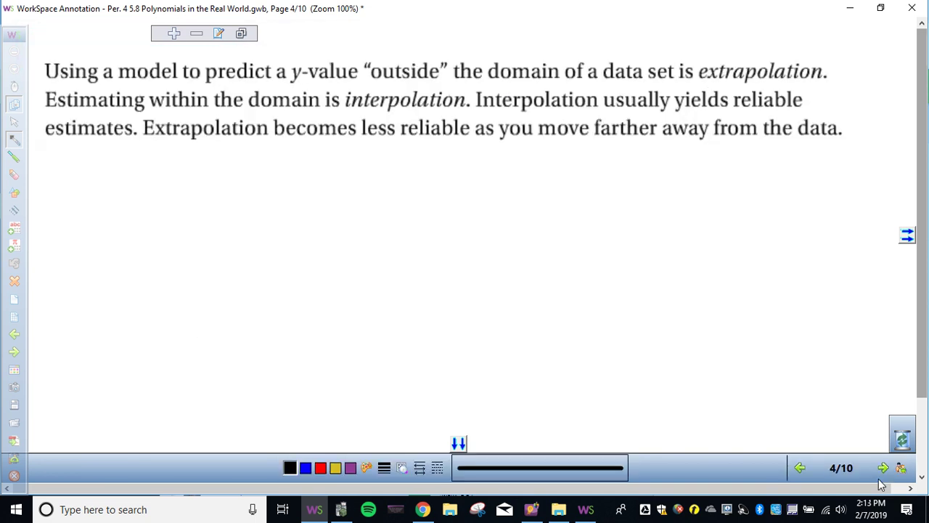
{"action": "left_click", "coordinate": [884, 468]}
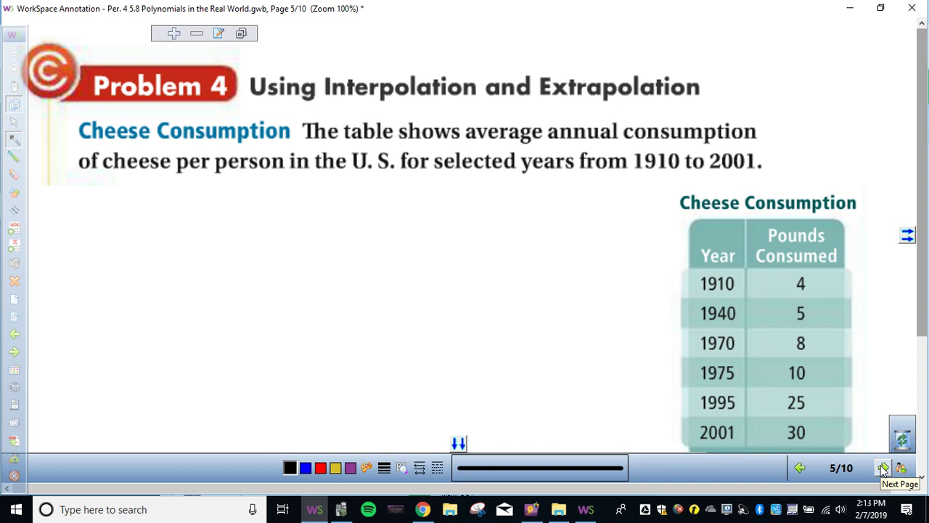
Handwrite 'L1' and the years as 10, 40, 70, 75, 95, 101 beside the Year column
{"action": "mouse_move", "coordinate": [602, 217]}
{"action": "left_mouse_down"}
{"action": "mouse_move", "coordinate": [623, 247]}
{"action": "mouse_move", "coordinate": [662, 245]}
{"action": "left_mouse_up"}
{"action": "mouse_move", "coordinate": [623, 274]}
{"action": "left_mouse_down"}
{"action": "mouse_move", "coordinate": [626, 293]}
{"action": "mouse_move", "coordinate": [651, 284]}
{"action": "mouse_move", "coordinate": [643, 276]}
{"action": "left_mouse_up"}
{"action": "mouse_move", "coordinate": [629, 305]}
{"action": "left_mouse_down"}
{"action": "mouse_move", "coordinate": [623, 320]}
{"action": "mouse_move", "coordinate": [641, 316]}
{"action": "left_mouse_up"}
{"action": "mouse_move", "coordinate": [635, 308]}
{"action": "left_mouse_down"}
{"action": "mouse_move", "coordinate": [637, 328]}
{"action": "mouse_move", "coordinate": [660, 317]}
{"action": "left_mouse_up"}
{"action": "mouse_move", "coordinate": [628, 338]}
{"action": "left_mouse_down"}
{"action": "mouse_move", "coordinate": [641, 357]}
{"action": "mouse_move", "coordinate": [675, 355]}
{"action": "left_mouse_up"}
{"action": "mouse_move", "coordinate": [635, 367]}
{"action": "left_mouse_down"}
{"action": "mouse_move", "coordinate": [648, 392]}
{"action": "mouse_move", "coordinate": [683, 364]}
{"action": "left_mouse_up"}
{"action": "mouse_move", "coordinate": [642, 392]}
{"action": "left_mouse_down"}
{"action": "mouse_move", "coordinate": [657, 397]}
{"action": "mouse_move", "coordinate": [661, 413]}
{"action": "left_mouse_up"}
{"action": "mouse_move", "coordinate": [672, 393]}
{"action": "left_mouse_down"}
{"action": "mouse_move", "coordinate": [668, 404]}
{"action": "mouse_move", "coordinate": [680, 414]}
{"action": "mouse_move", "coordinate": [690, 390]}
{"action": "left_mouse_up"}
{"action": "mouse_move", "coordinate": [649, 421]}
{"action": "left_mouse_down"}
{"action": "mouse_move", "coordinate": [652, 437]}
{"action": "mouse_move", "coordinate": [665, 425]}
{"action": "mouse_move", "coordinate": [682, 439]}
{"action": "left_mouse_up"}
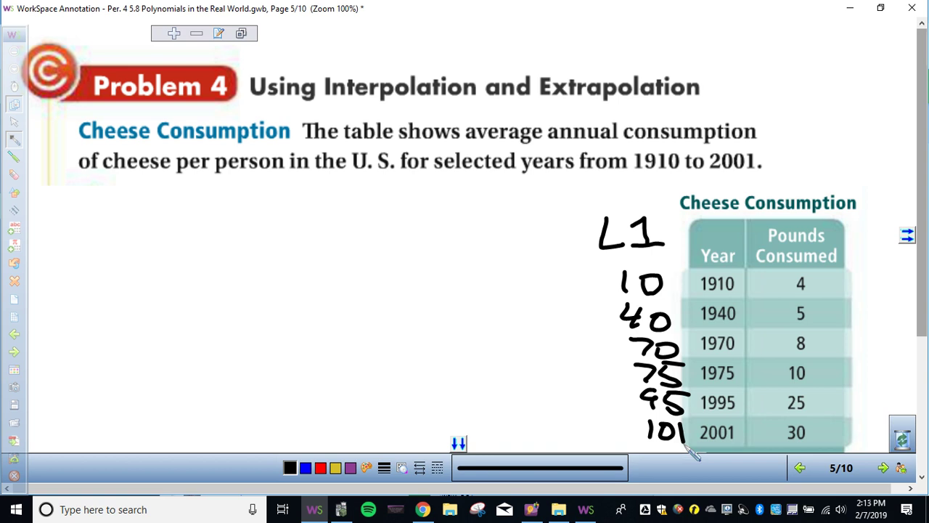
Clear the Y1, Y2, Y3 and Y4 equations in the TI-SmartView Y= editor
{"action": "left_click", "coordinate": [345, 512]}
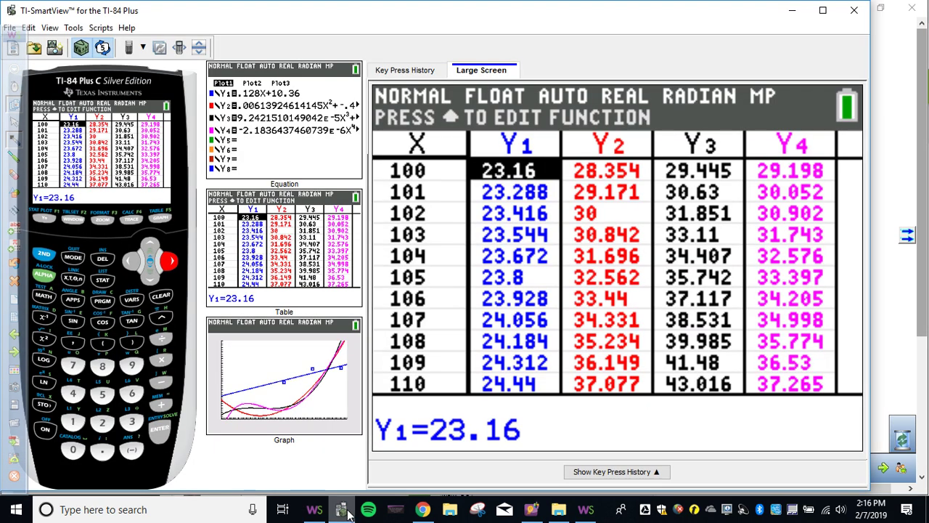
{"action": "left_click", "coordinate": [45, 220]}
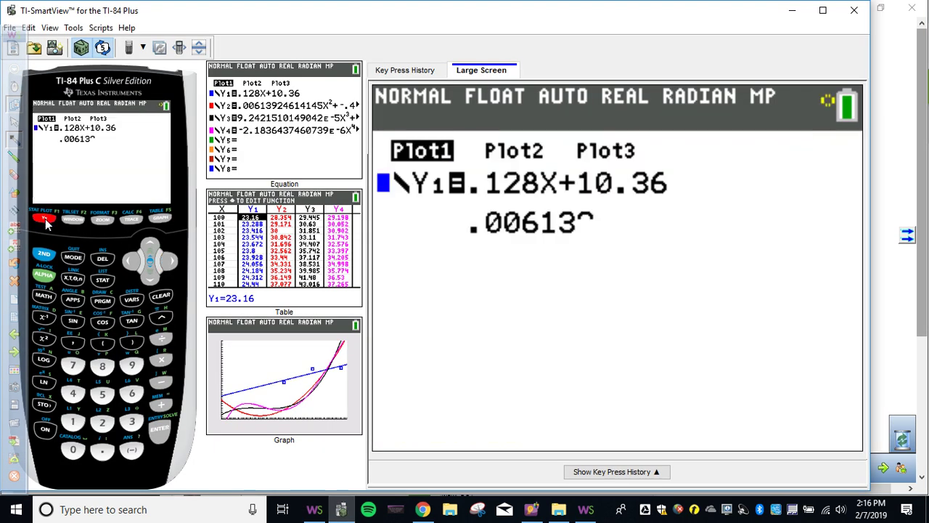
{"action": "left_click", "coordinate": [161, 297]}
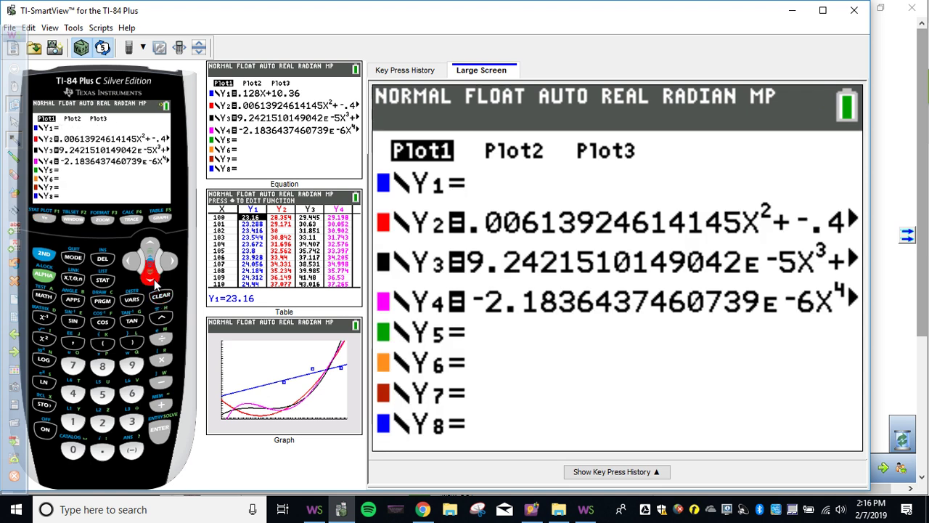
{"action": "key", "text": "Down"}
{"action": "left_click", "coordinate": [161, 297]}
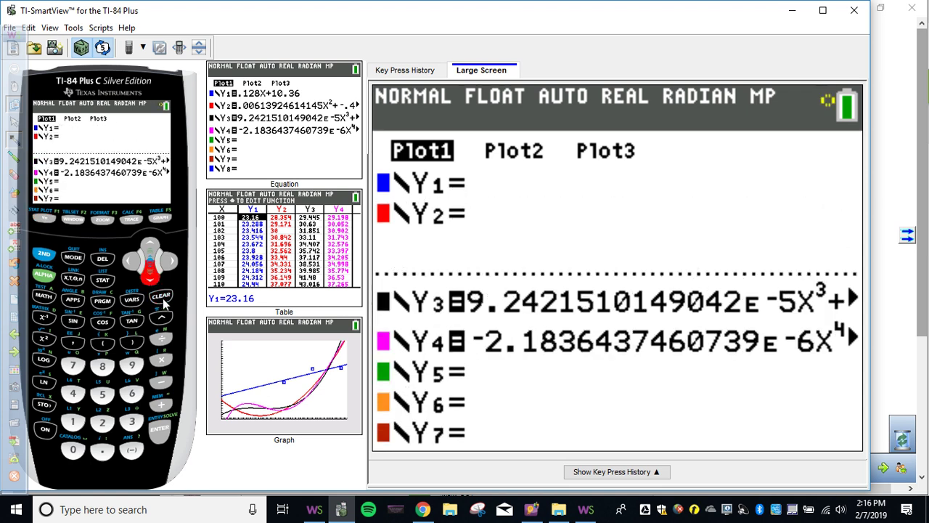
{"action": "key", "text": "Down"}
{"action": "left_click", "coordinate": [163, 298]}
{"action": "key", "text": "Down"}
{"action": "left_click", "coordinate": [163, 298]}
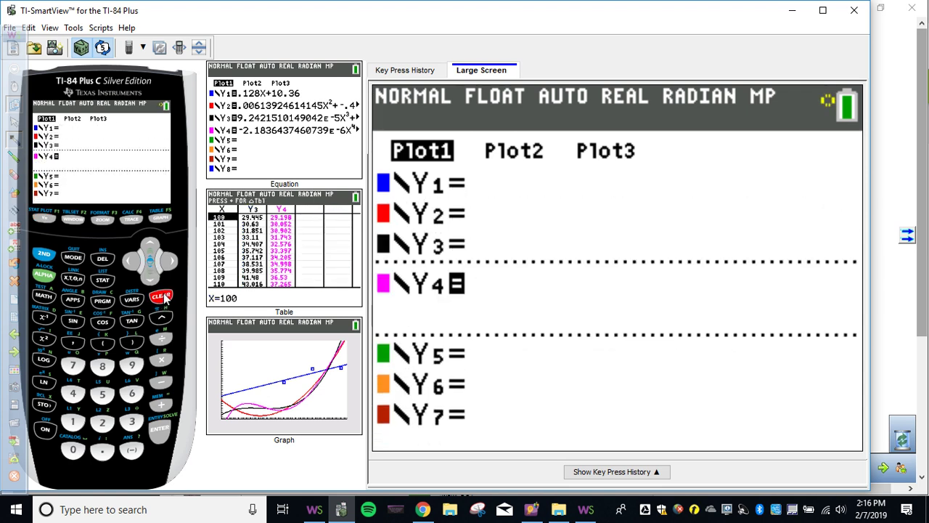
Move the cursor back up the equation list to Plot1
{"action": "left_click", "coordinate": [150, 247]}
{"action": "left_click", "coordinate": [150, 246]}
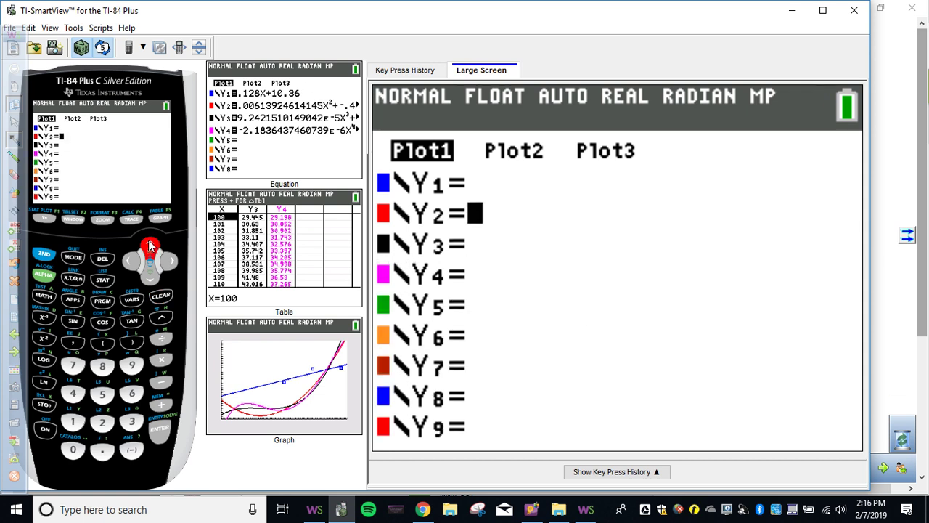
{"action": "left_click", "coordinate": [149, 247]}
{"action": "left_click", "coordinate": [149, 247]}
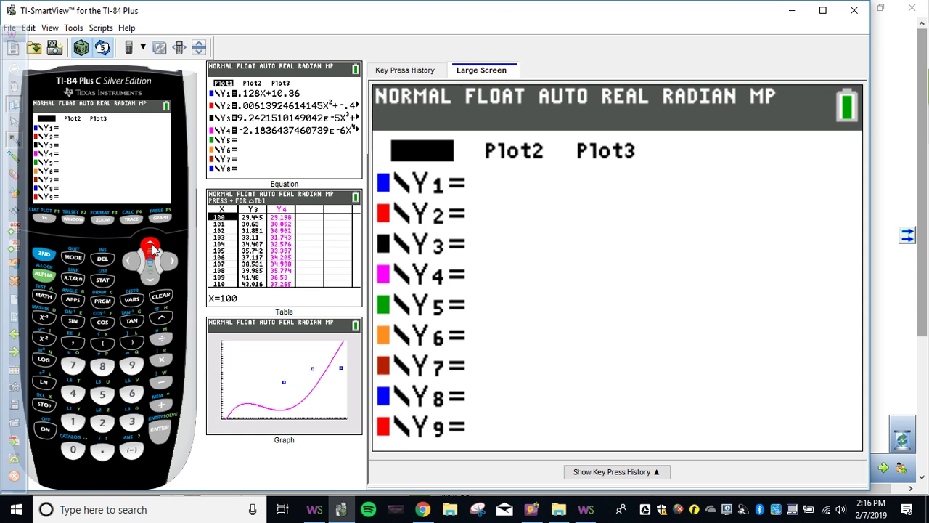
Clear the old L1 and L2 lists in the STAT list editor
{"action": "left_click", "coordinate": [102, 280]}
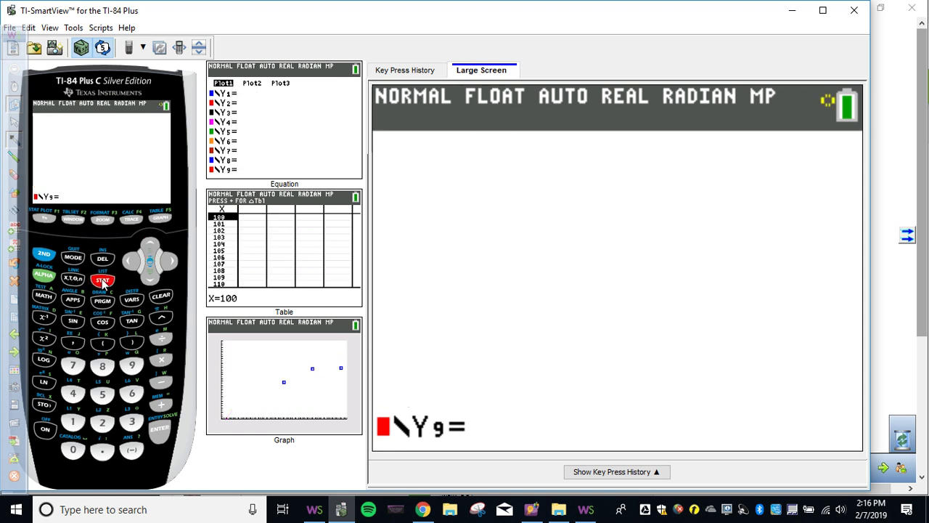
{"action": "left_click", "coordinate": [158, 432]}
{"action": "left_click", "coordinate": [151, 247]}
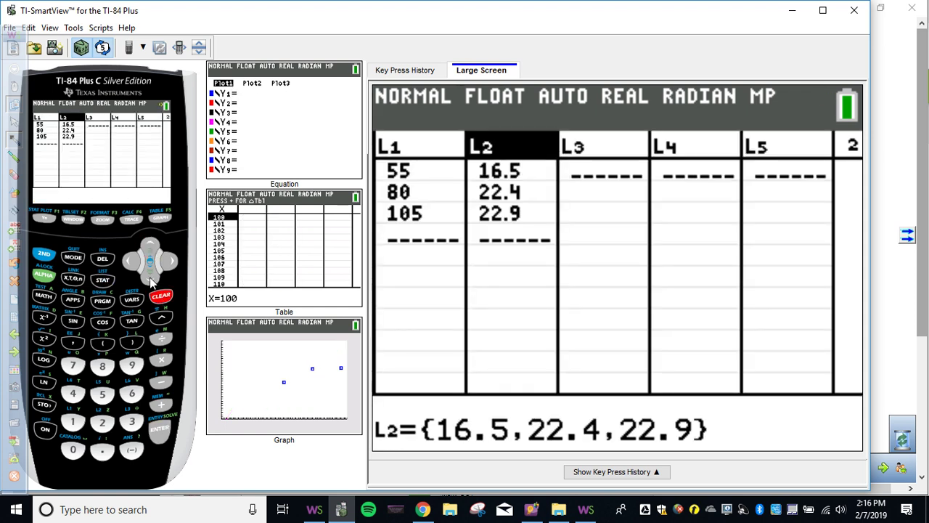
{"action": "key", "text": "Escape"}
{"action": "key", "text": "Down"}
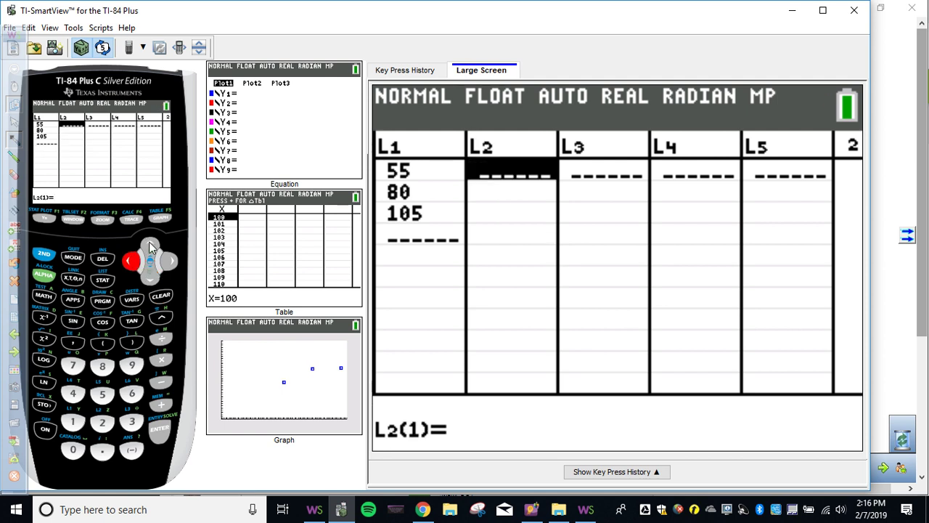
{"action": "left_click", "coordinate": [149, 242]}
{"action": "key", "text": "Left"}
{"action": "key", "text": "Escape"}
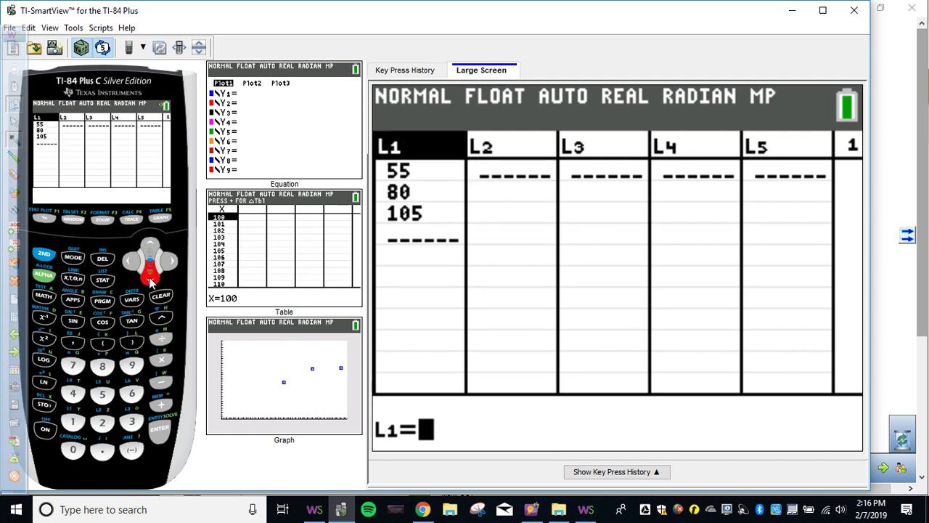
Enter 10, 40, 70 and 75 into L1, checking the years on the slide
{"action": "left_click", "coordinate": [314, 509]}
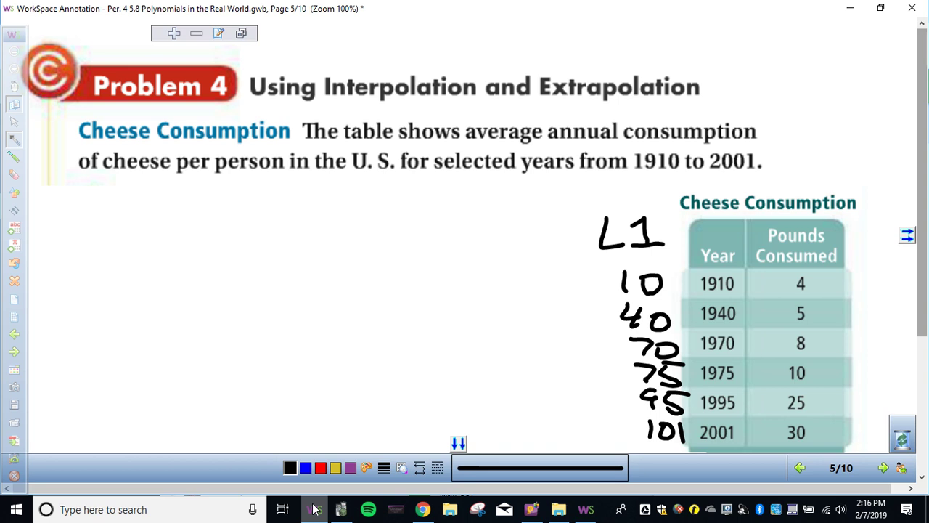
{"action": "left_click", "coordinate": [341, 509]}
{"action": "left_click", "coordinate": [72, 421]}
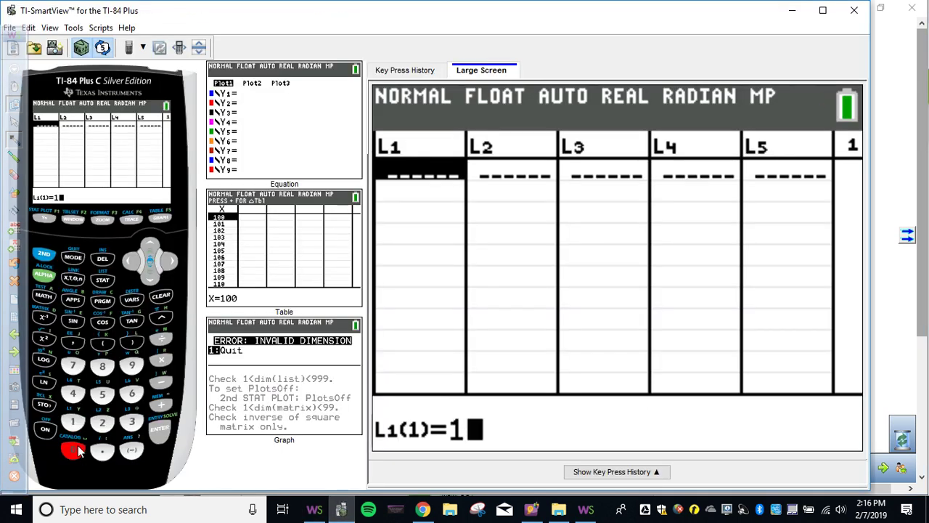
{"action": "left_click", "coordinate": [73, 449]}
{"action": "left_click", "coordinate": [160, 429]}
{"action": "left_click", "coordinate": [73, 394]}
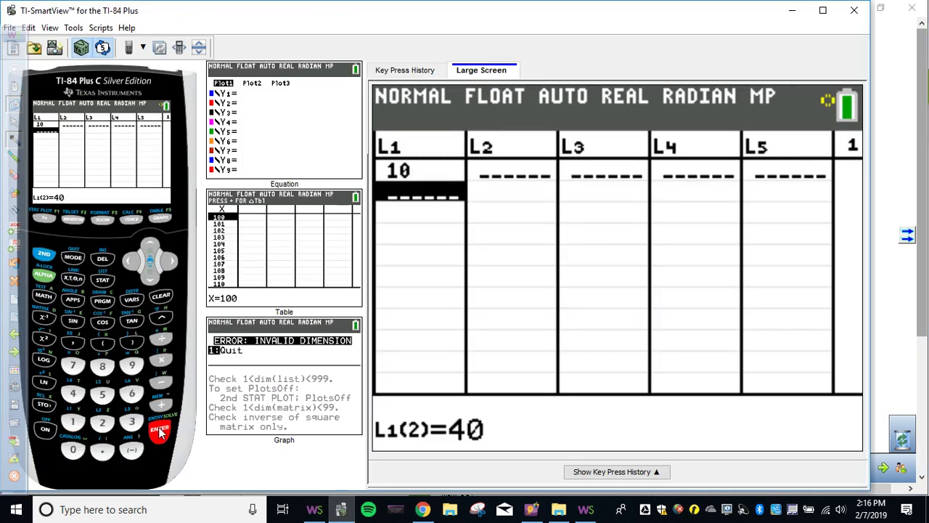
{"action": "left_click", "coordinate": [73, 449]}
{"action": "left_click", "coordinate": [160, 428]}
{"action": "left_click", "coordinate": [72, 365]}
{"action": "left_click", "coordinate": [72, 449]}
{"action": "left_click", "coordinate": [160, 429]}
{"action": "left_click", "coordinate": [73, 365]}
{"action": "left_click", "coordinate": [101, 393]}
{"action": "left_click", "coordinate": [160, 428]}
Enter 95 and 101 as the last L1 values, then move to the top of L2
{"action": "left_click", "coordinate": [314, 510]}
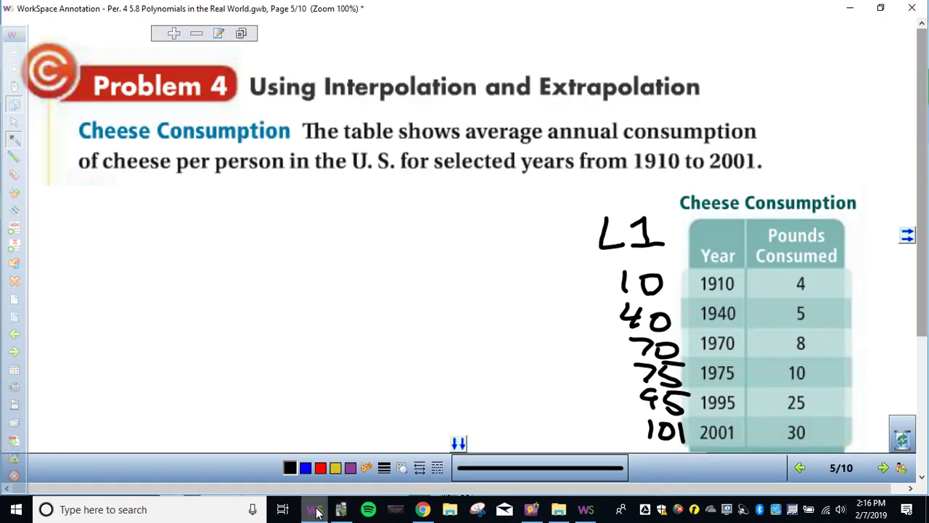
{"action": "left_click", "coordinate": [340, 510]}
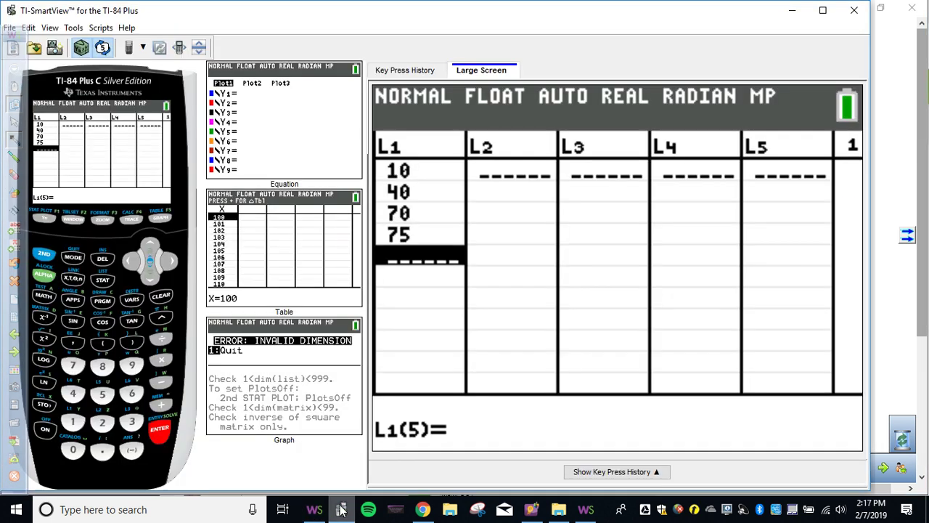
{"action": "left_click", "coordinate": [132, 365]}
{"action": "left_click", "coordinate": [101, 394]}
{"action": "left_click", "coordinate": [159, 428]}
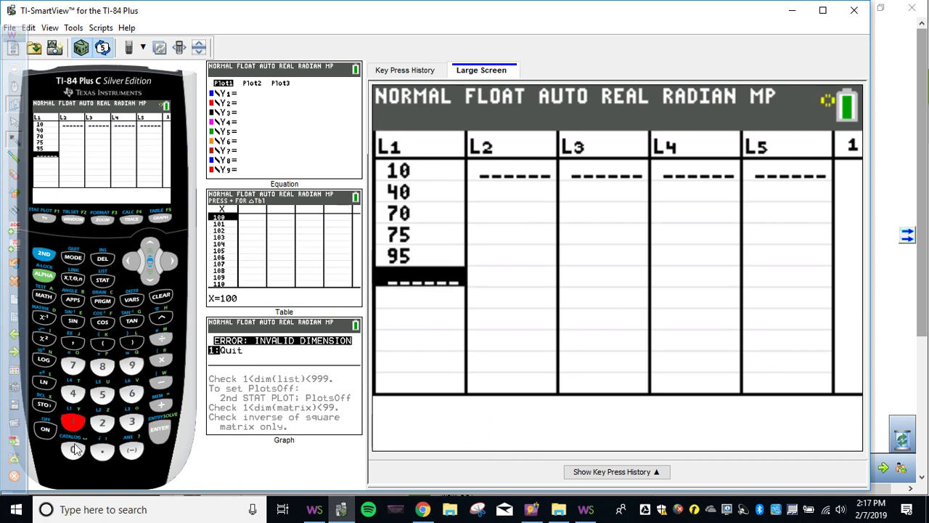
{"action": "left_click", "coordinate": [73, 421]}
{"action": "left_click", "coordinate": [72, 450]}
{"action": "left_click", "coordinate": [73, 421]}
{"action": "left_click", "coordinate": [151, 428]}
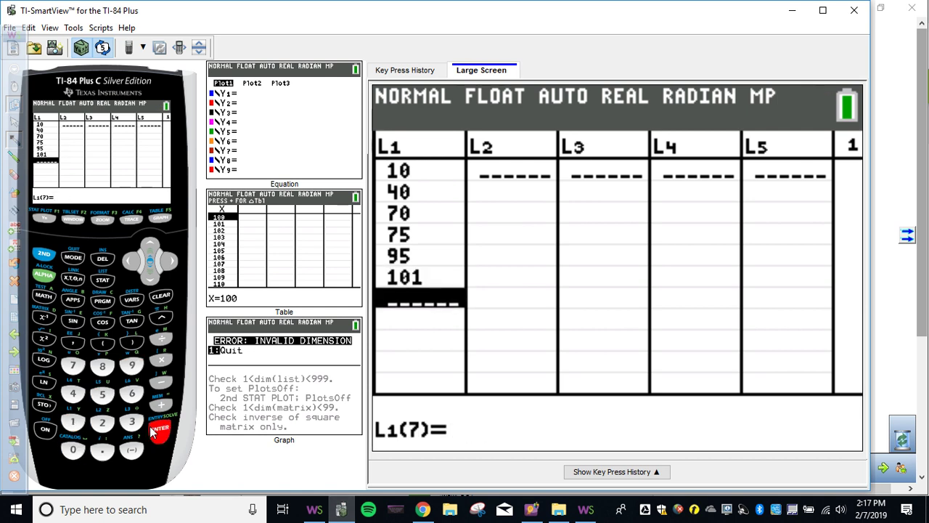
{"action": "left_click", "coordinate": [168, 259]}
Enter the pounds 4, 5, 8 and 10 into L2
{"action": "left_click", "coordinate": [314, 509]}
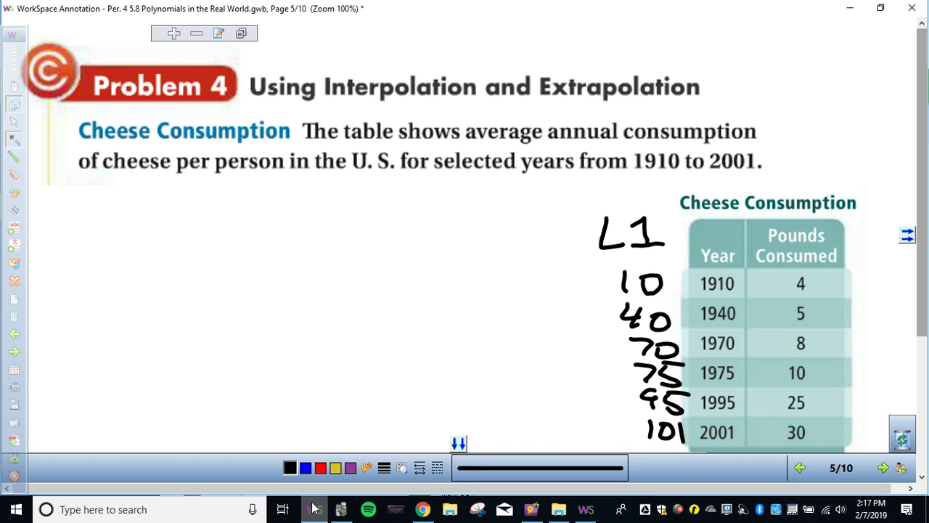
{"action": "left_click", "coordinate": [314, 510]}
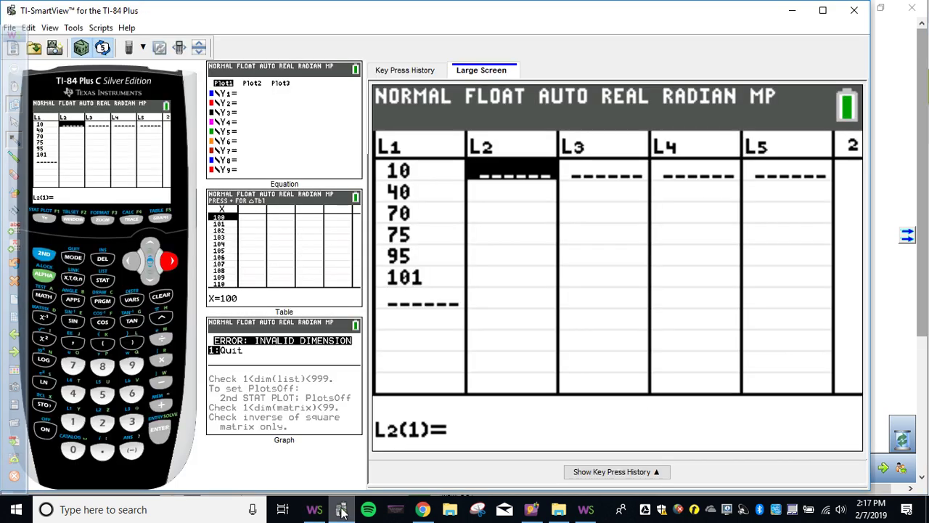
{"action": "type", "text": "4"}
{"action": "key", "text": "Return"}
{"action": "type", "text": "5"}
{"action": "key", "text": "Return"}
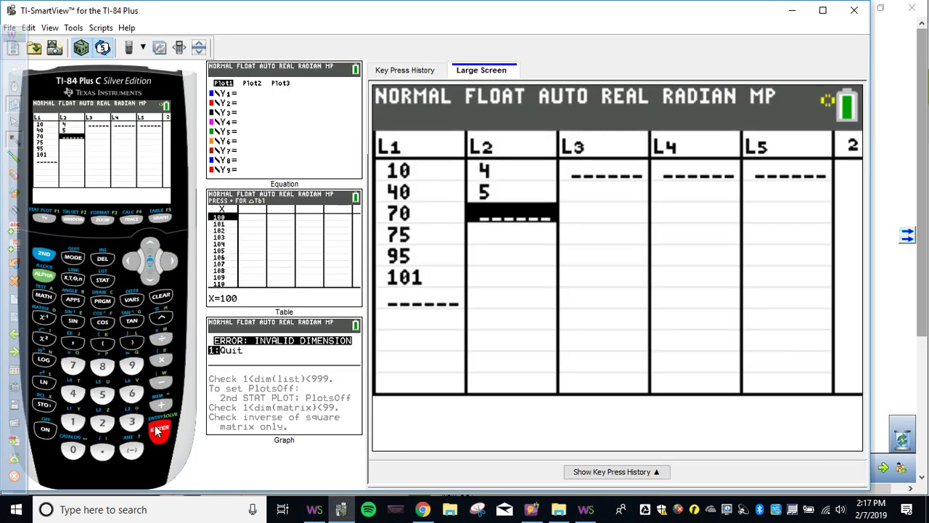
{"action": "type", "text": "8"}
{"action": "key", "text": "Return"}
{"action": "left_click", "coordinate": [74, 424]}
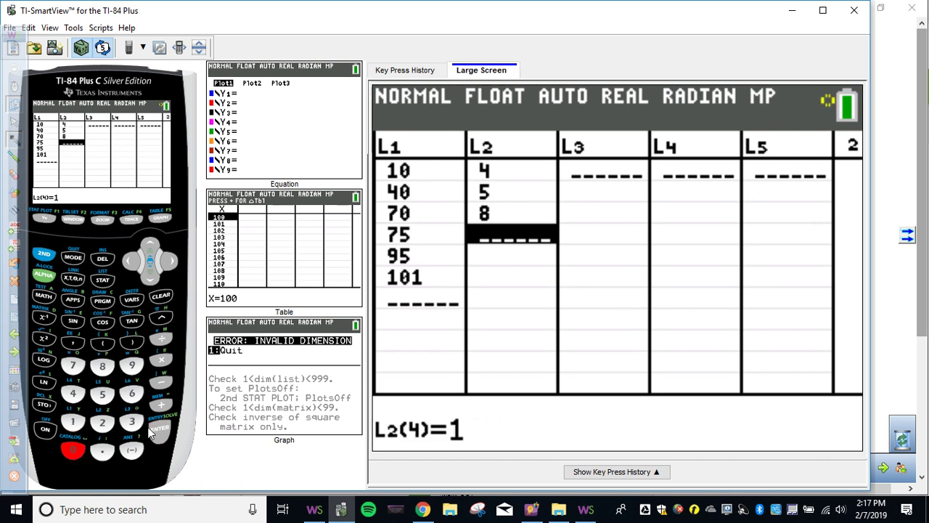
{"action": "left_click", "coordinate": [72, 450]}
{"action": "left_click", "coordinate": [158, 431]}
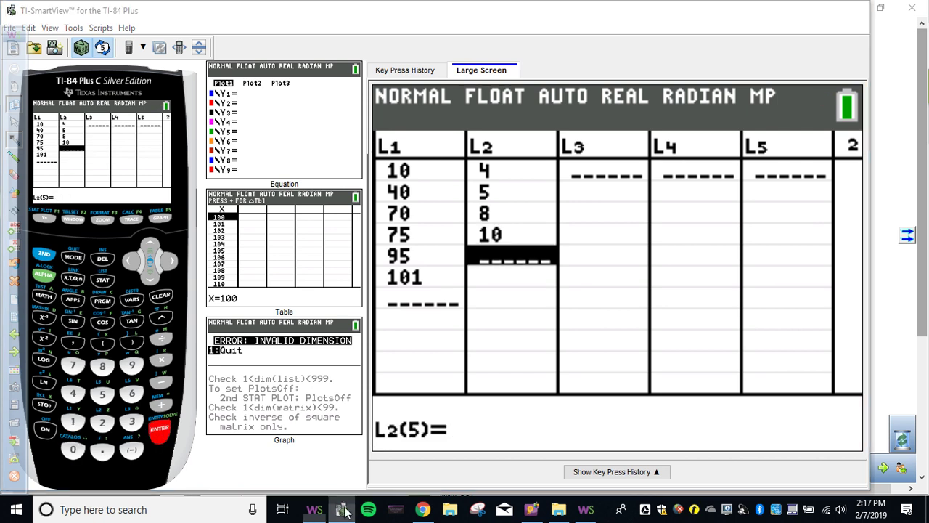
Enter 25 and 30 as the last L2 values
{"action": "left_click", "coordinate": [344, 509]}
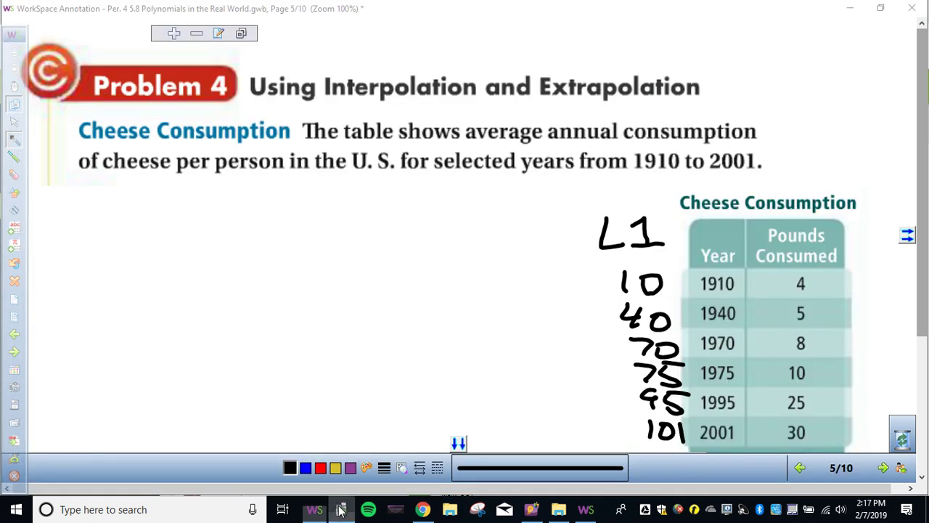
{"action": "left_click", "coordinate": [341, 510]}
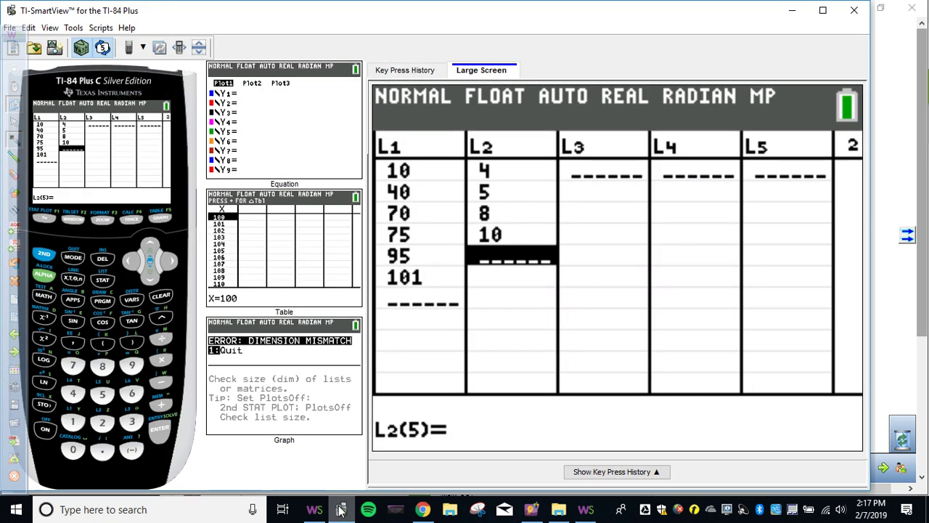
{"action": "left_click", "coordinate": [103, 422]}
{"action": "left_click", "coordinate": [103, 394]}
{"action": "left_click", "coordinate": [159, 432]}
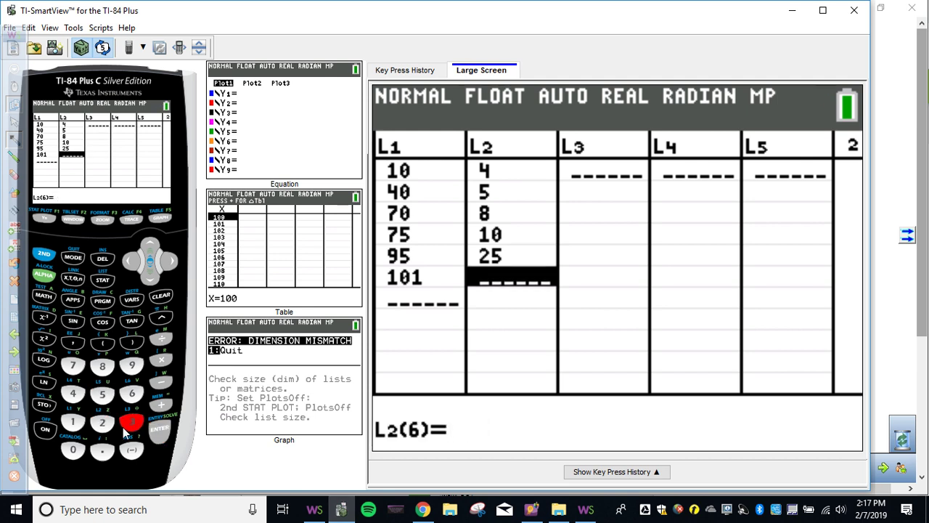
{"action": "type", "text": "30"}
{"action": "left_click", "coordinate": [158, 432]}
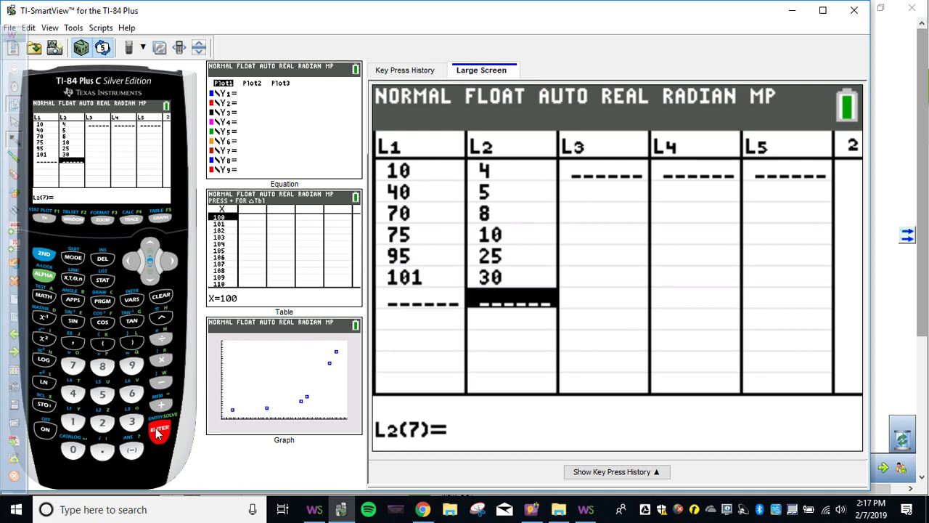
Confirm the window runs Xmin 0 to Xmax 110 and graph the six-point scatter plot
{"action": "left_click", "coordinate": [72, 221]}
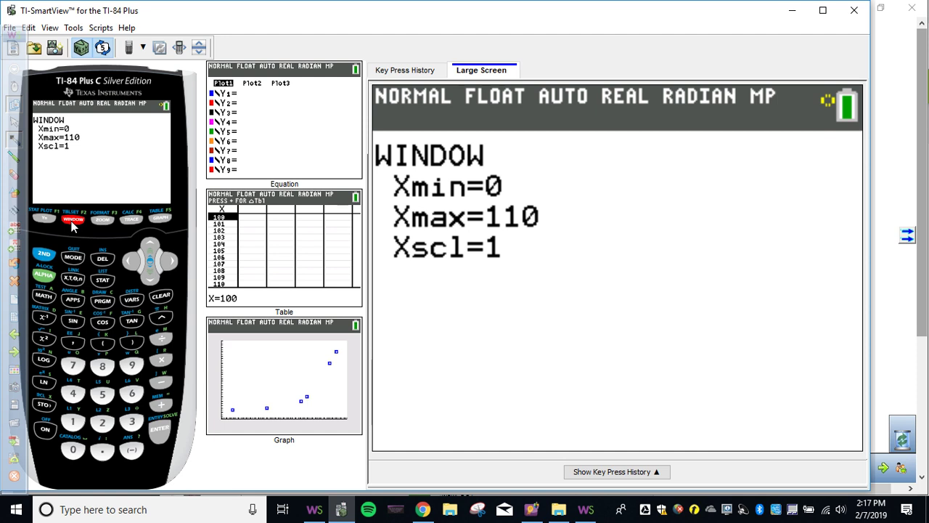
{"action": "left_click", "coordinate": [160, 220]}
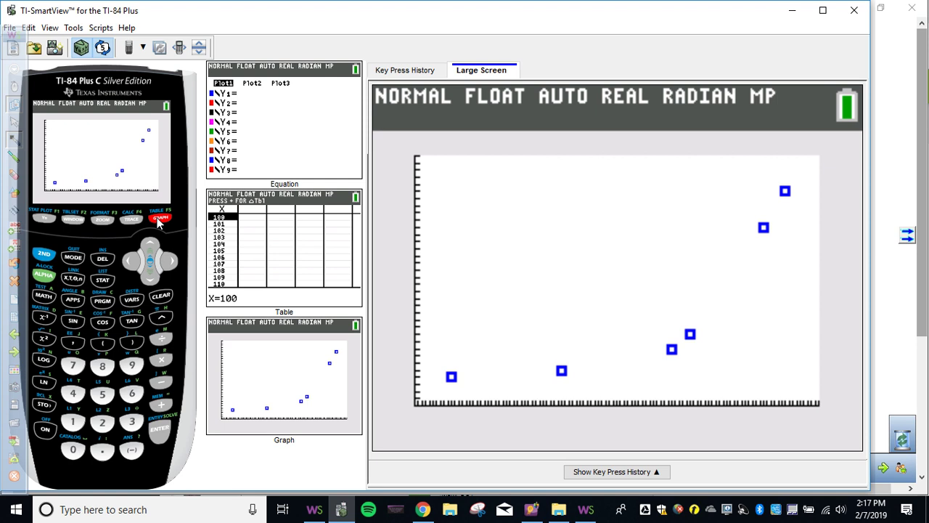
Choose QuadReg from the STAT CALC menu to open its setup
{"action": "left_click", "coordinate": [103, 280]}
{"action": "left_click", "coordinate": [168, 263]}
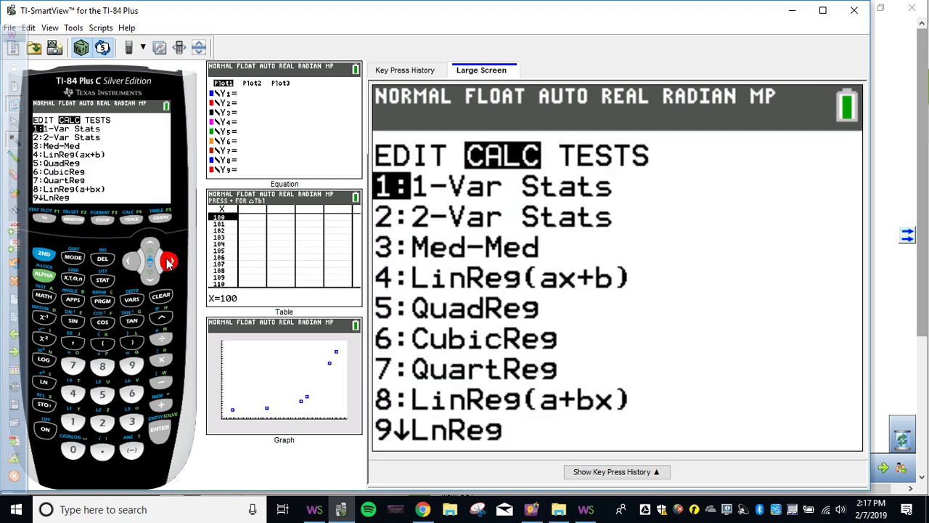
{"action": "left_click", "coordinate": [149, 278]}
{"action": "left_click", "coordinate": [149, 278]}
{"action": "left_click", "coordinate": [149, 278]}
{"action": "left_click", "coordinate": [148, 279]}
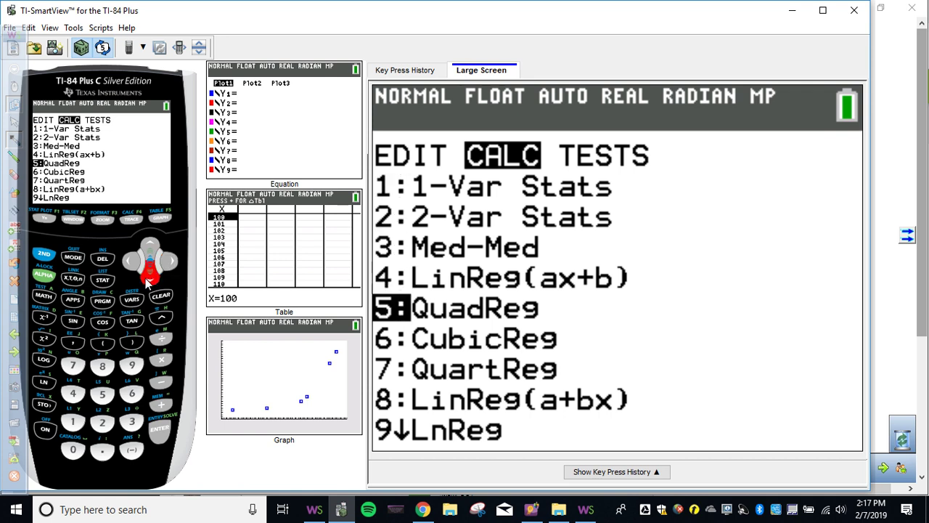
{"action": "left_click", "coordinate": [160, 432]}
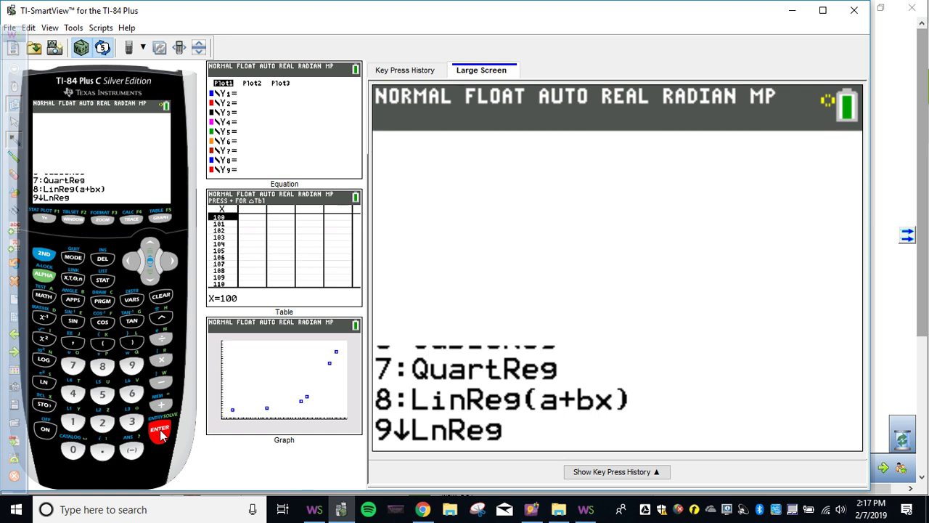
Set the regression to store its equation in Y1 and calculate it
{"action": "left_click", "coordinate": [149, 278]}
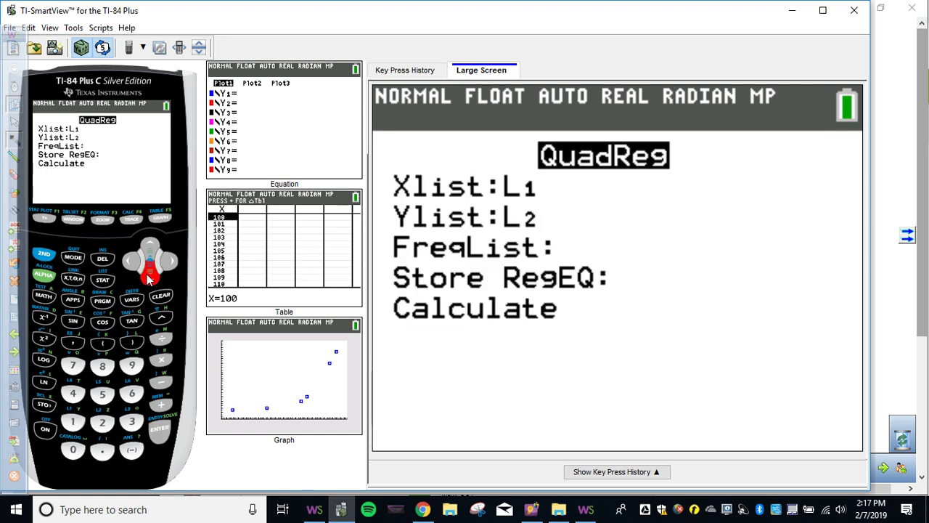
{"action": "left_click", "coordinate": [149, 279]}
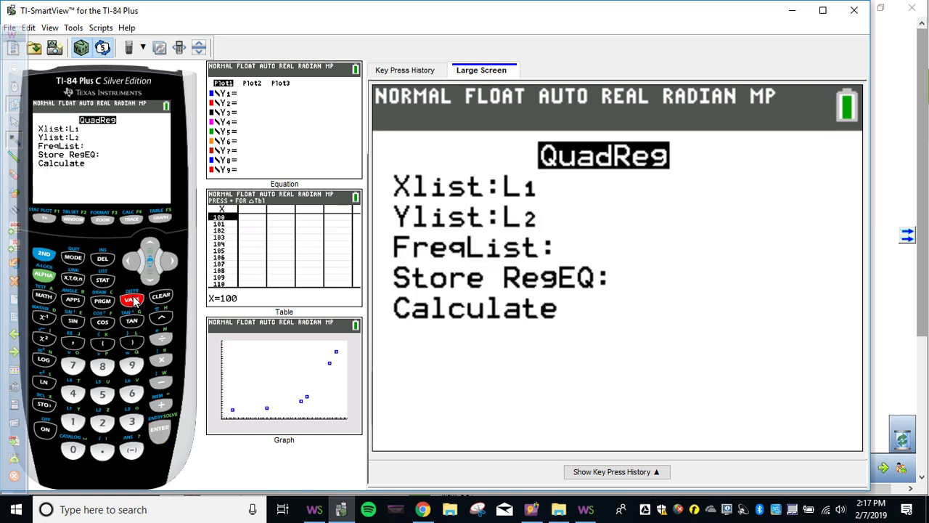
{"action": "left_click", "coordinate": [131, 299]}
{"action": "left_click", "coordinate": [169, 263]}
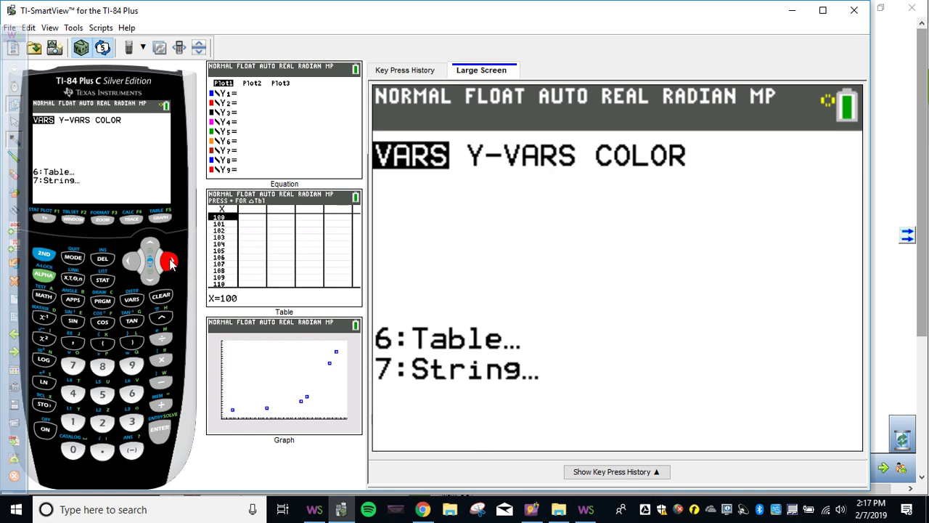
{"action": "left_click", "coordinate": [161, 430]}
{"action": "left_click", "coordinate": [160, 430]}
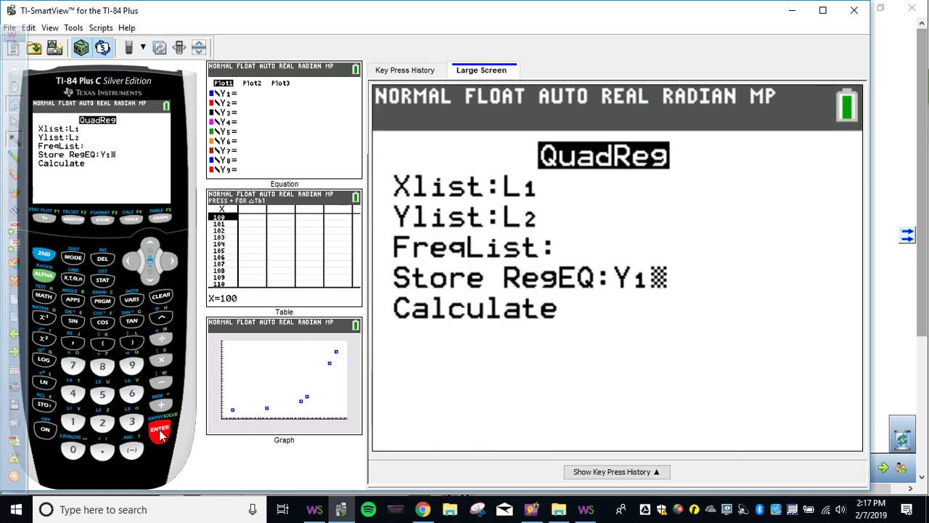
{"action": "left_click", "coordinate": [161, 431]}
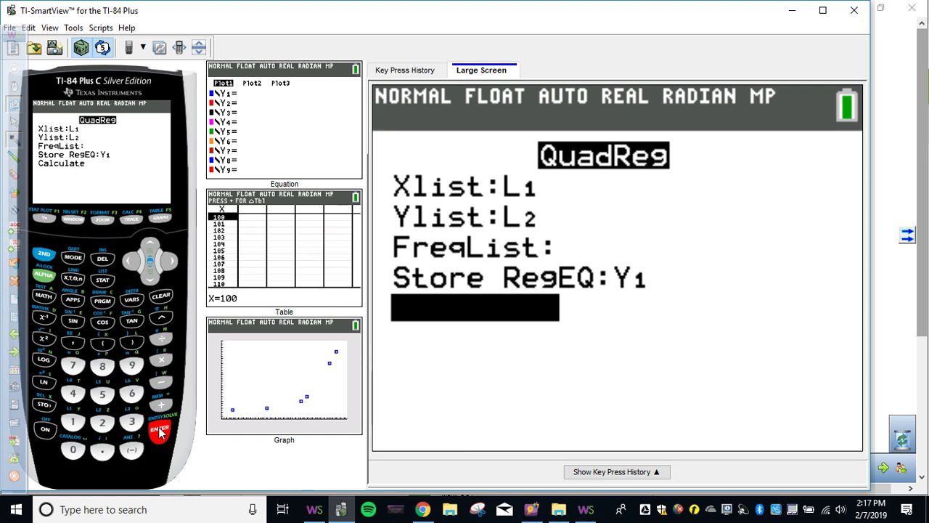
{"action": "left_click", "coordinate": [160, 434]}
Check Xmin 0 and the Y1 quadratic equation, then graph the curve over the cheese points
{"action": "left_click", "coordinate": [70, 222]}
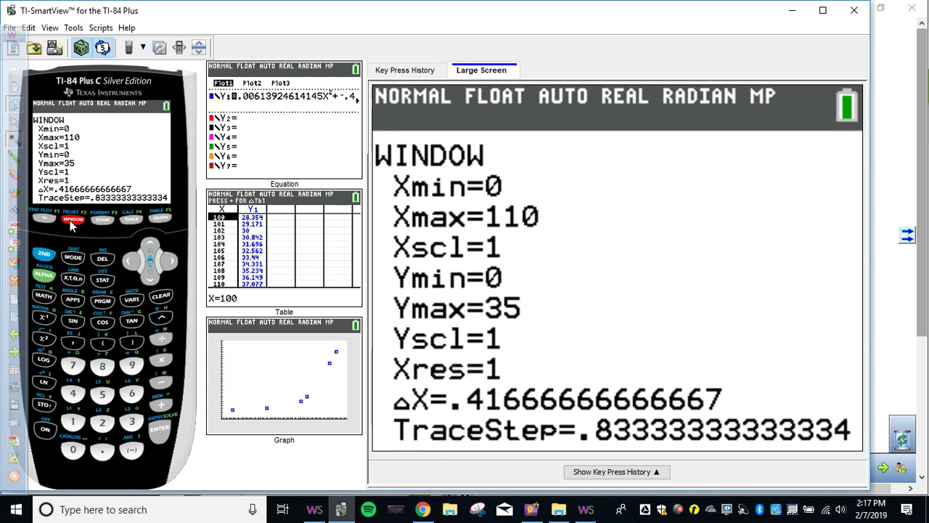
{"action": "left_click", "coordinate": [44, 219]}
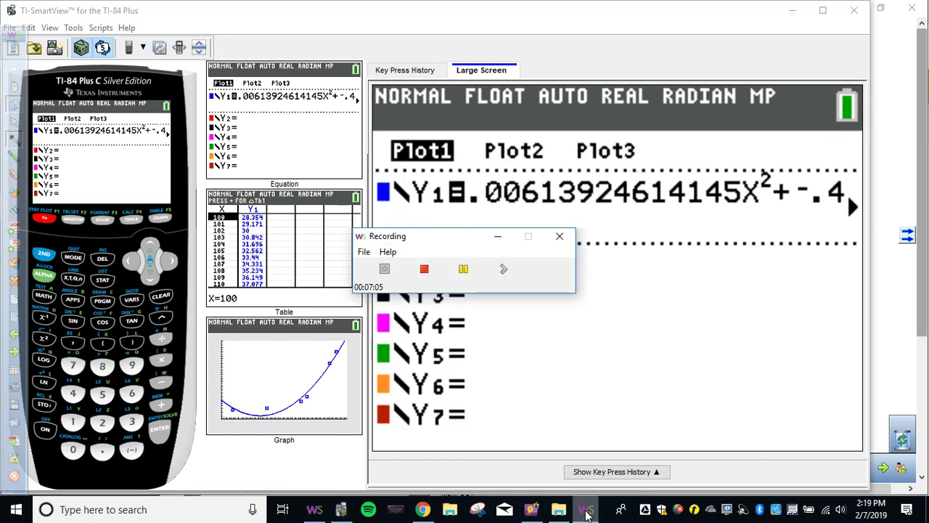
{"action": "key", "text": "F5"}
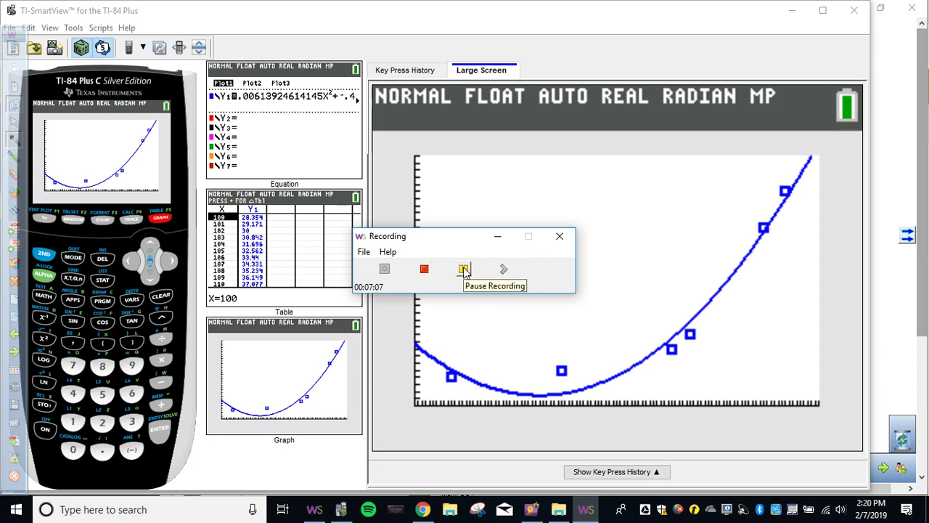
{"action": "left_click", "coordinate": [464, 269]}
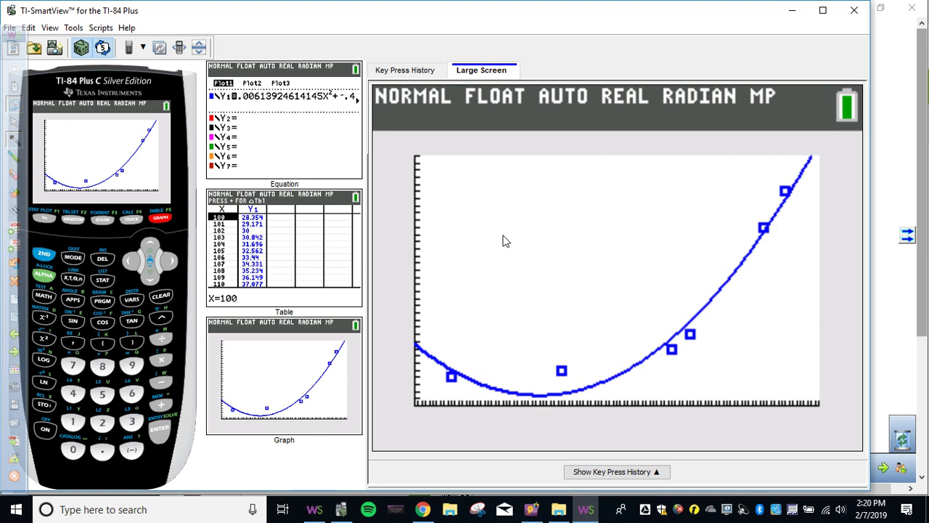
Evaluate R² from VARS > Statistics > EQ on the home screen, giving .9696051511, then return to the cheese slide
{"action": "left_click", "coordinate": [44, 254]}
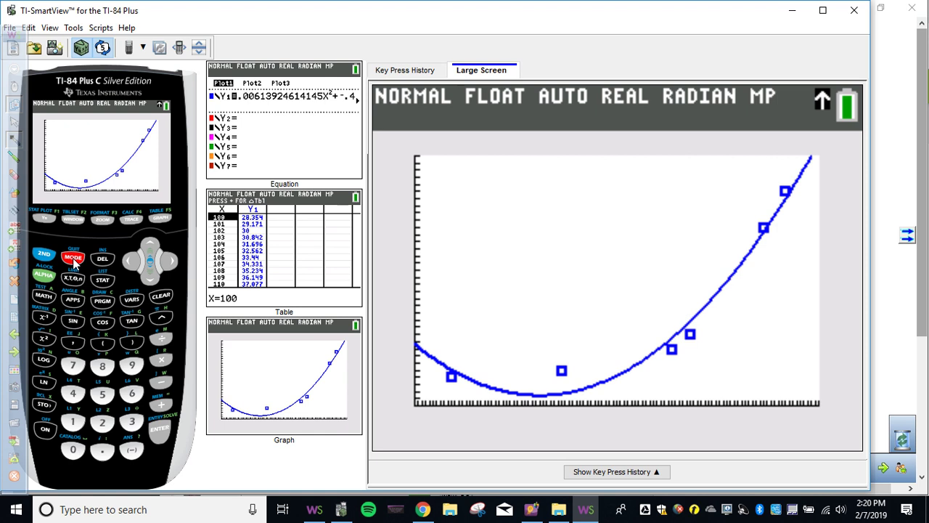
{"action": "left_click", "coordinate": [73, 259]}
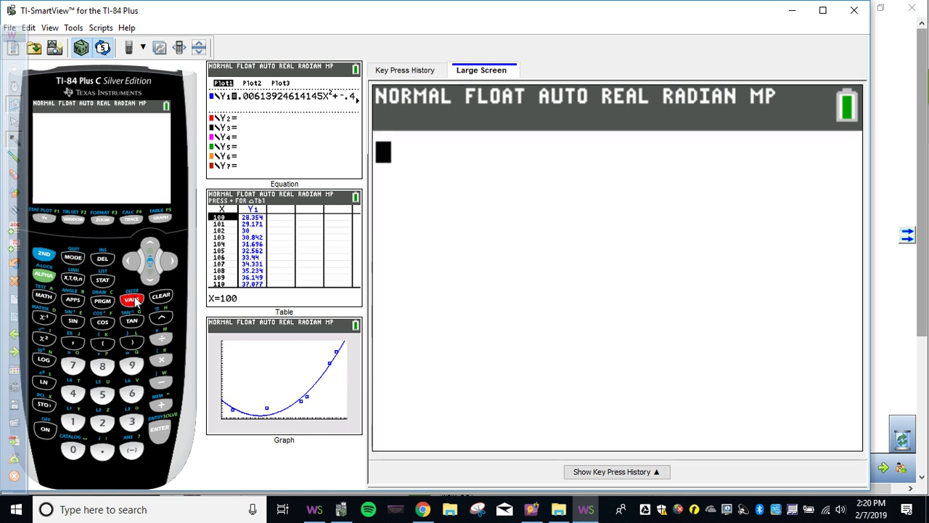
{"action": "left_click", "coordinate": [132, 300]}
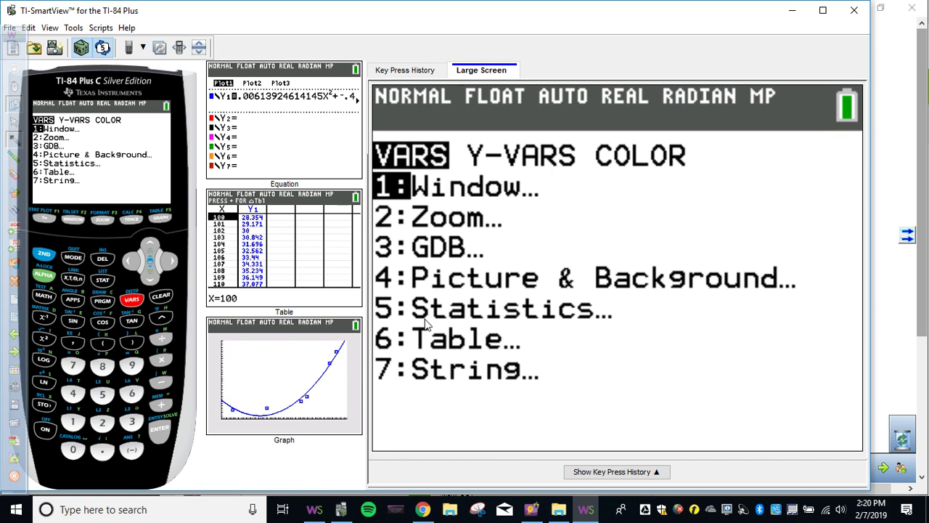
{"action": "left_click", "coordinate": [102, 396]}
{"action": "left_click", "coordinate": [171, 263]}
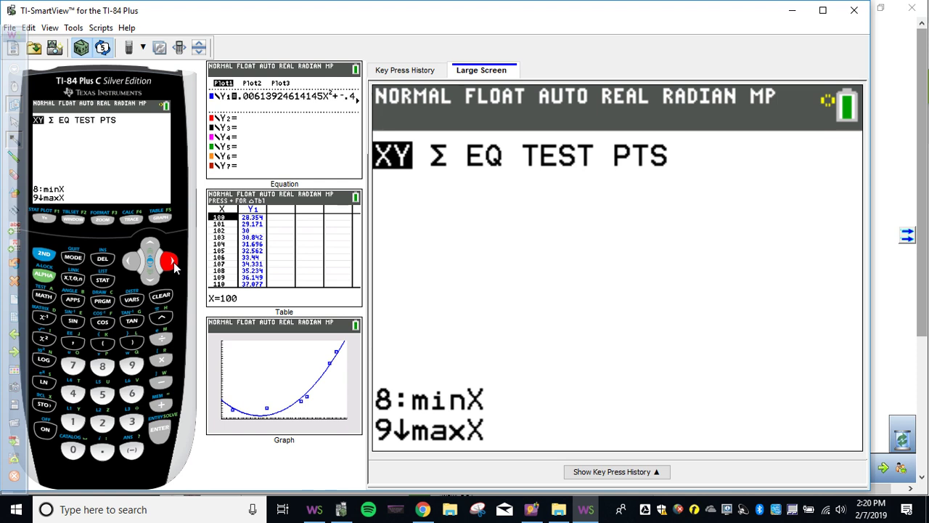
{"action": "left_click", "coordinate": [172, 263]}
{"action": "left_click", "coordinate": [171, 262]}
{"action": "left_click", "coordinate": [131, 365]}
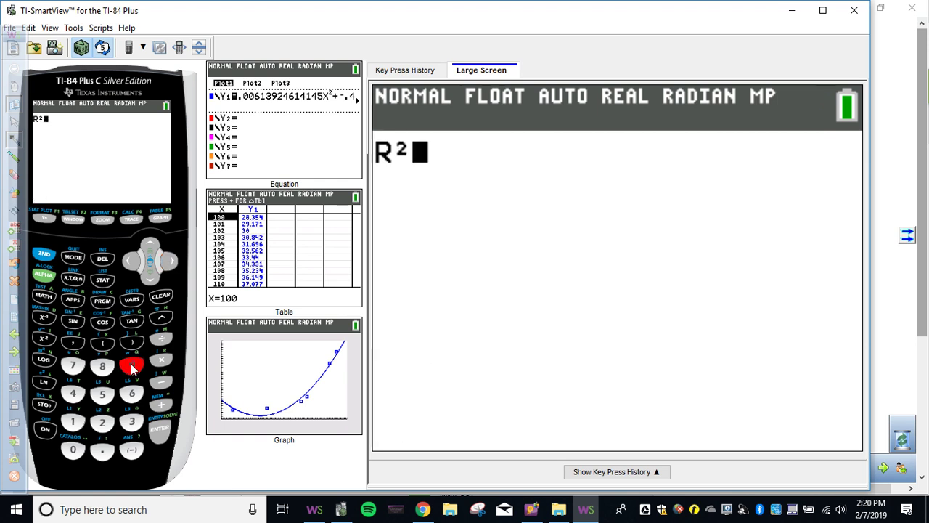
{"action": "left_click", "coordinate": [160, 432]}
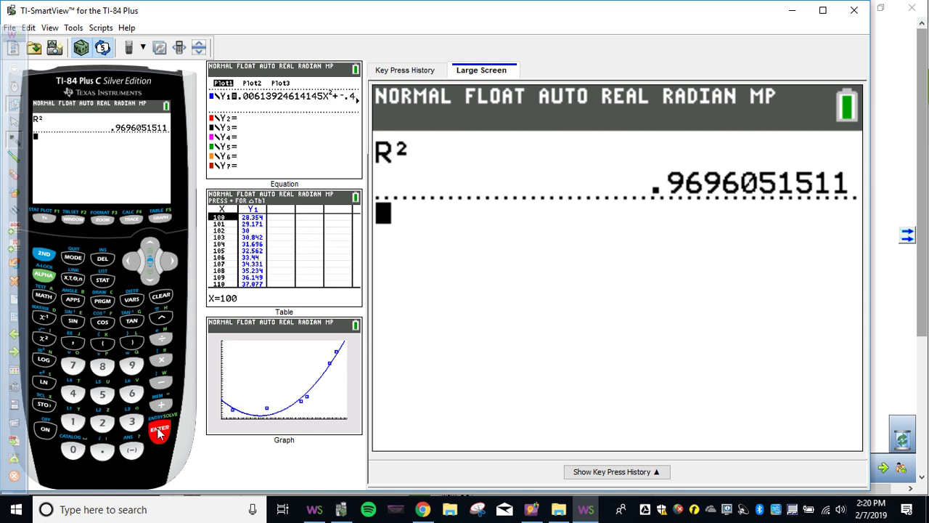
{"action": "left_click", "coordinate": [315, 509]}
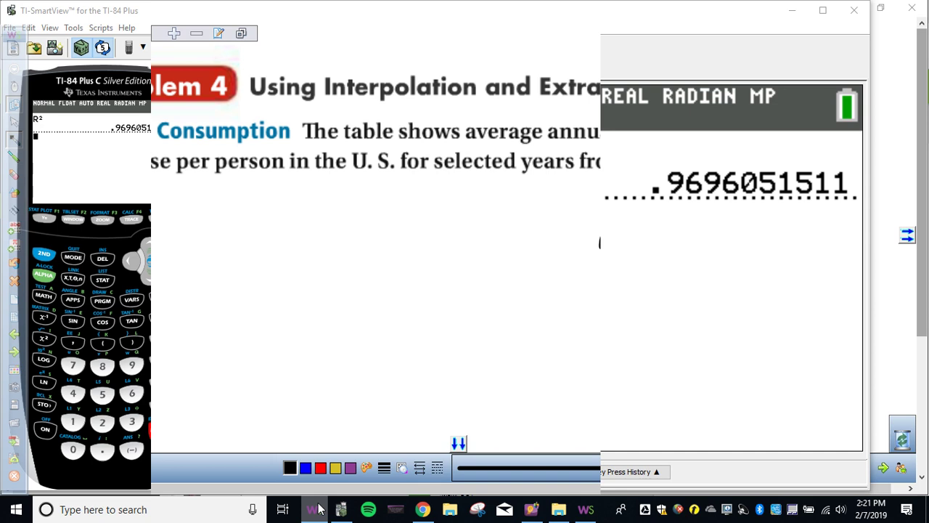
Recall and rerun QuadReg L1,L2,Y1 to show the quadratic coefficients
{"action": "left_click", "coordinate": [316, 509]}
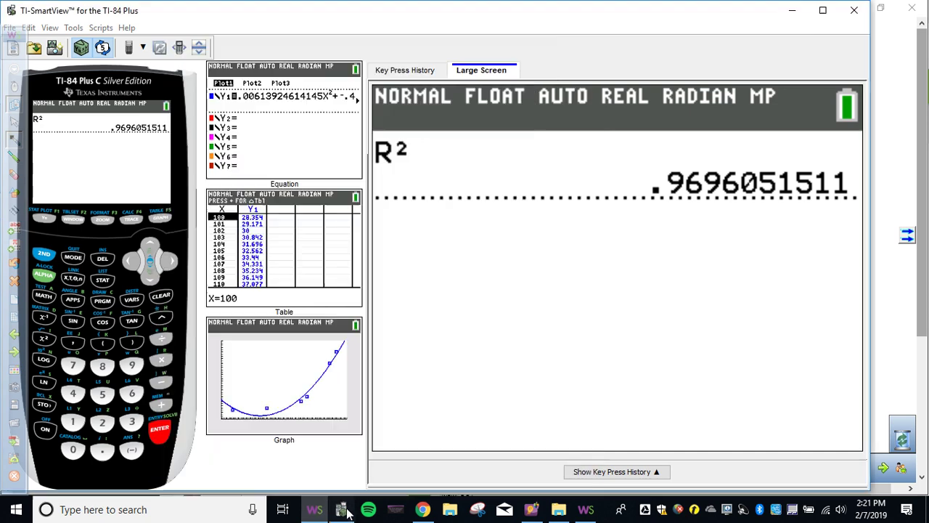
{"action": "left_click", "coordinate": [162, 433]}
{"action": "left_click", "coordinate": [163, 433]}
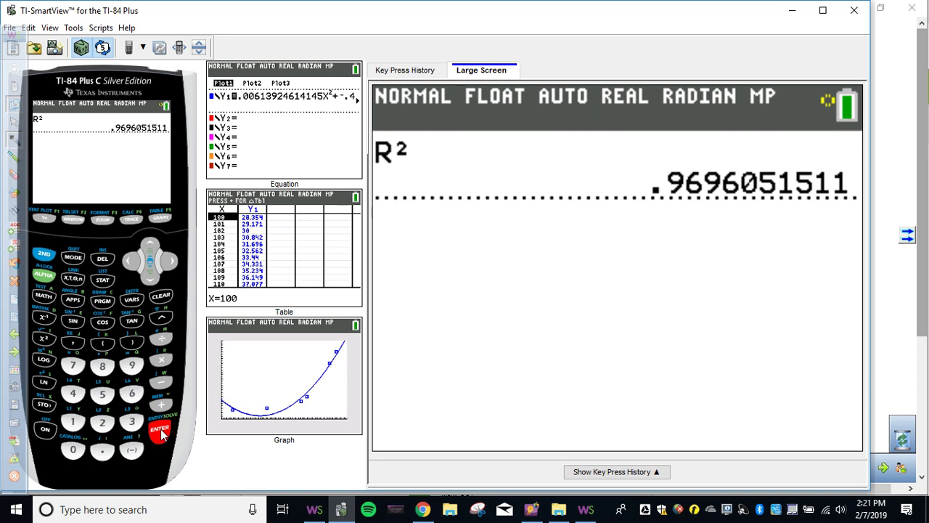
{"action": "left_click", "coordinate": [161, 432]}
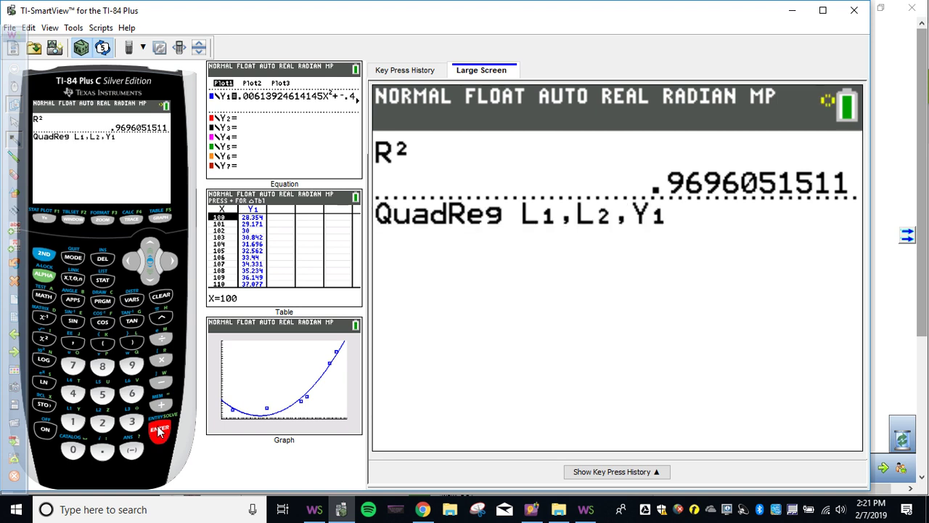
{"action": "key", "text": "Escape"}
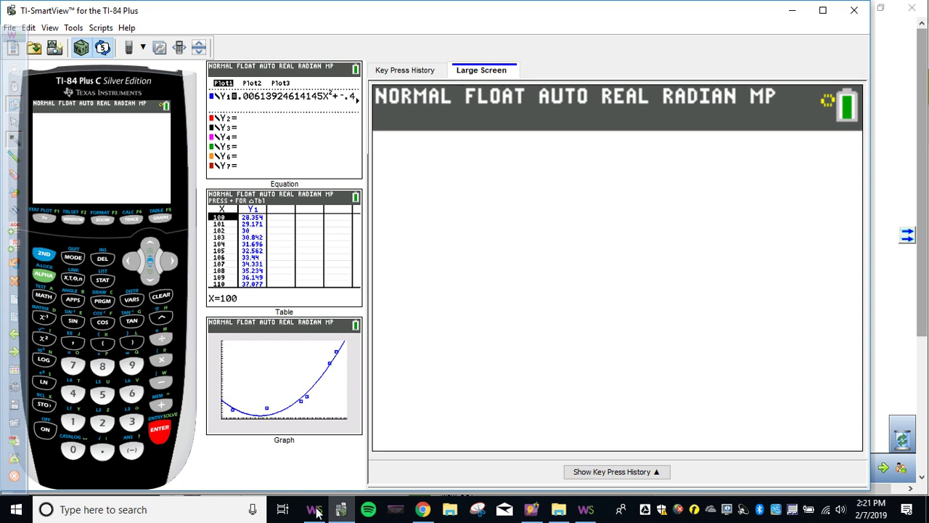
Handwrite 'Quad 0.006x² − 0.417x + 8.658' on the cheese slide
{"action": "key", "text": "alt+Tab"}
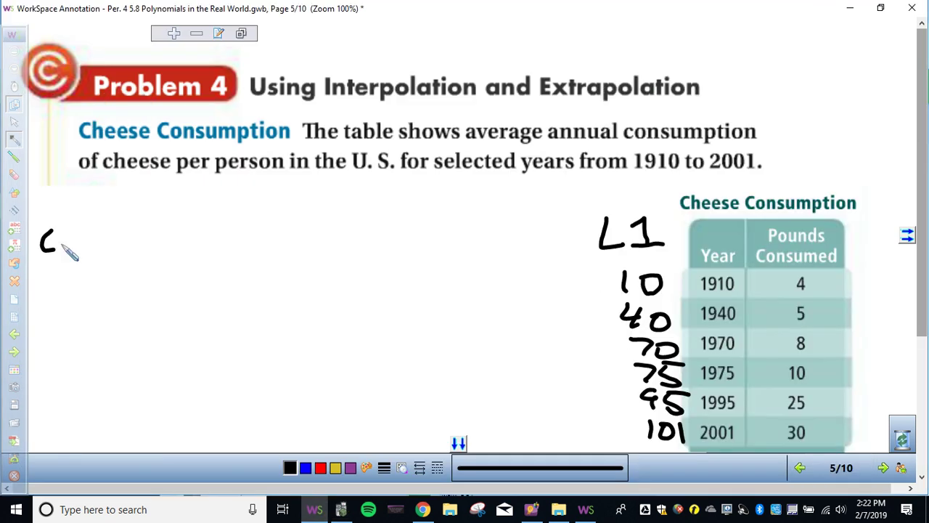
{"action": "mouse_move", "coordinate": [61, 247]}
{"action": "left_mouse_down"}
{"action": "mouse_move", "coordinate": [177, 235]}
{"action": "mouse_move", "coordinate": [188, 247]}
{"action": "mouse_move", "coordinate": [222, 235]}
{"action": "mouse_move", "coordinate": [220, 245]}
{"action": "mouse_move", "coordinate": [220, 234]}
{"action": "mouse_move", "coordinate": [248, 245]}
{"action": "mouse_move", "coordinate": [289, 222]}
{"action": "mouse_move", "coordinate": [318, 232]}
{"action": "left_mouse_up"}
{"action": "left_click", "coordinate": [341, 509]}
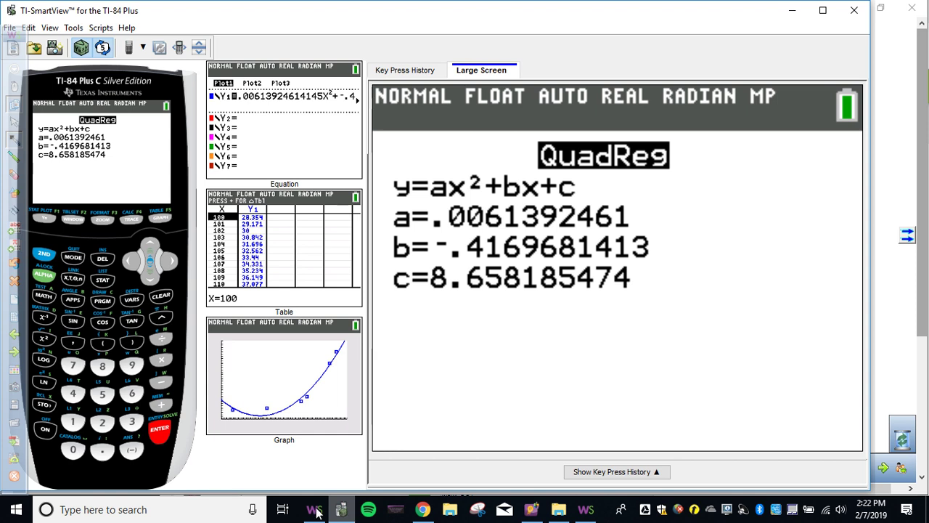
{"action": "left_click", "coordinate": [315, 509]}
{"action": "mouse_move", "coordinate": [307, 236]}
{"action": "left_mouse_down"}
{"action": "mouse_move", "coordinate": [345, 229]}
{"action": "mouse_move", "coordinate": [364, 241]}
{"action": "mouse_move", "coordinate": [391, 232]}
{"action": "mouse_move", "coordinate": [462, 247]}
{"action": "left_mouse_up"}
{"action": "mouse_move", "coordinate": [462, 230]}
{"action": "left_mouse_down"}
{"action": "mouse_move", "coordinate": [442, 248]}
{"action": "mouse_move", "coordinate": [472, 248]}
{"action": "left_mouse_up"}
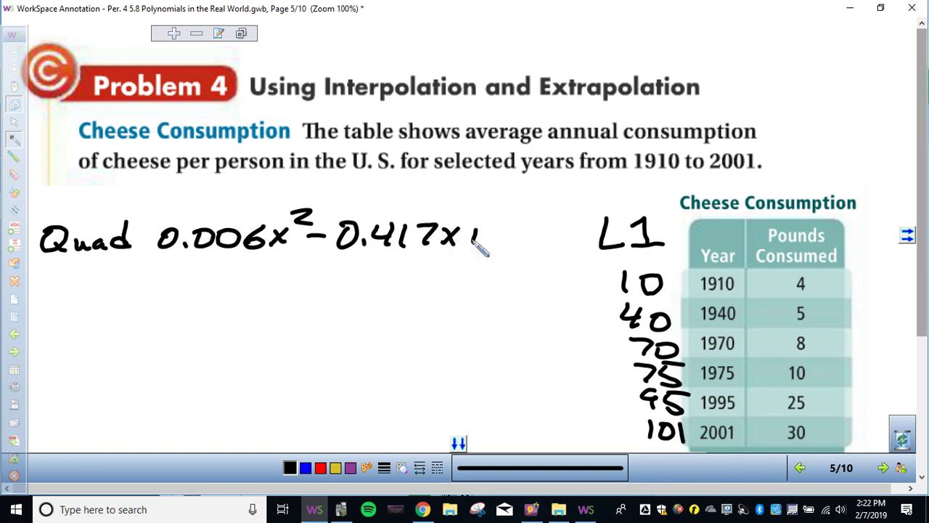
{"action": "left_click", "coordinate": [341, 509]}
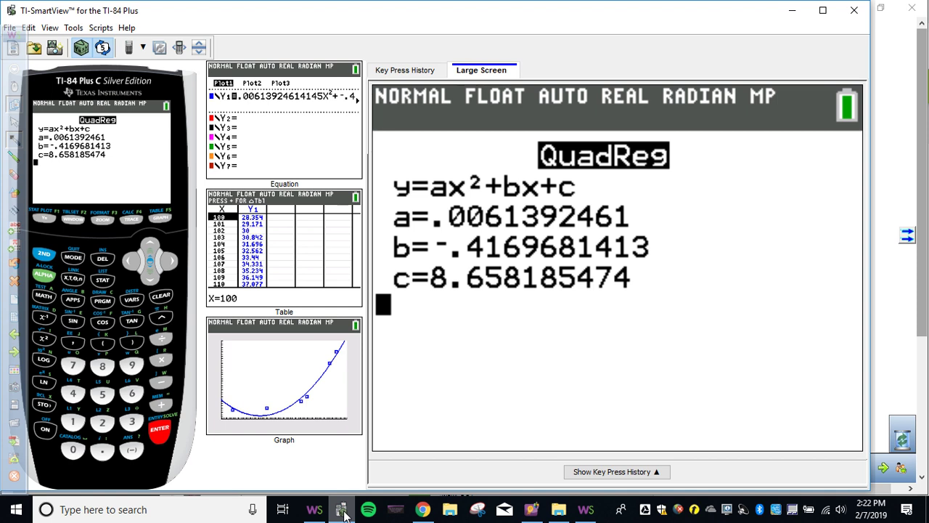
{"action": "left_click", "coordinate": [341, 509]}
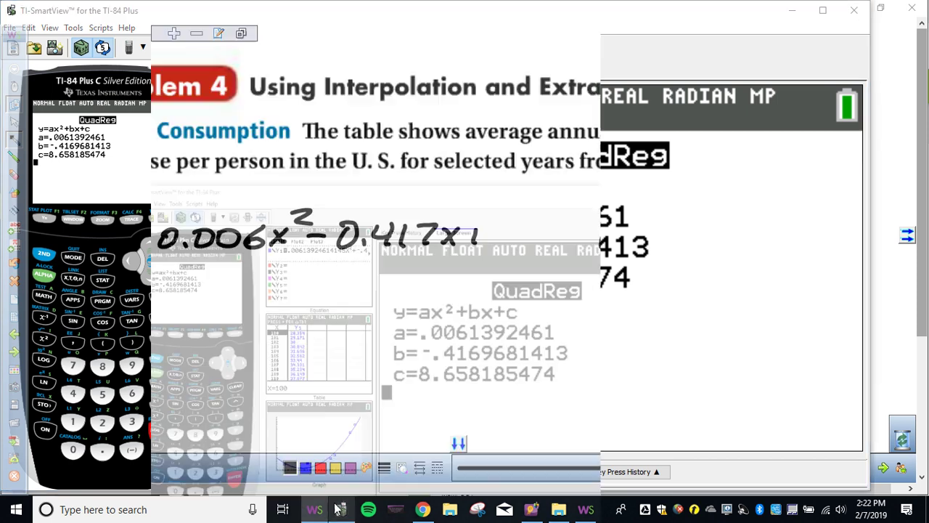
{"action": "left_click_drag", "start_coordinate": [475, 231], "coordinate": [476, 248]}
{"action": "mouse_move", "coordinate": [467, 240]}
{"action": "left_mouse_down"}
{"action": "mouse_move", "coordinate": [497, 243]}
{"action": "mouse_move", "coordinate": [499, 233]}
{"action": "mouse_move", "coordinate": [505, 248]}
{"action": "mouse_move", "coordinate": [515, 226]}
{"action": "mouse_move", "coordinate": [525, 244]}
{"action": "mouse_move", "coordinate": [545, 226]}
{"action": "mouse_move", "coordinate": [544, 240]}
{"action": "mouse_move", "coordinate": [558, 229]}
{"action": "mouse_move", "coordinate": [557, 240]}
{"action": "mouse_move", "coordinate": [594, 223]}
{"action": "left_mouse_up"}
{"action": "left_click", "coordinate": [496, 243]}
{"action": "left_click", "coordinate": [532, 245]}
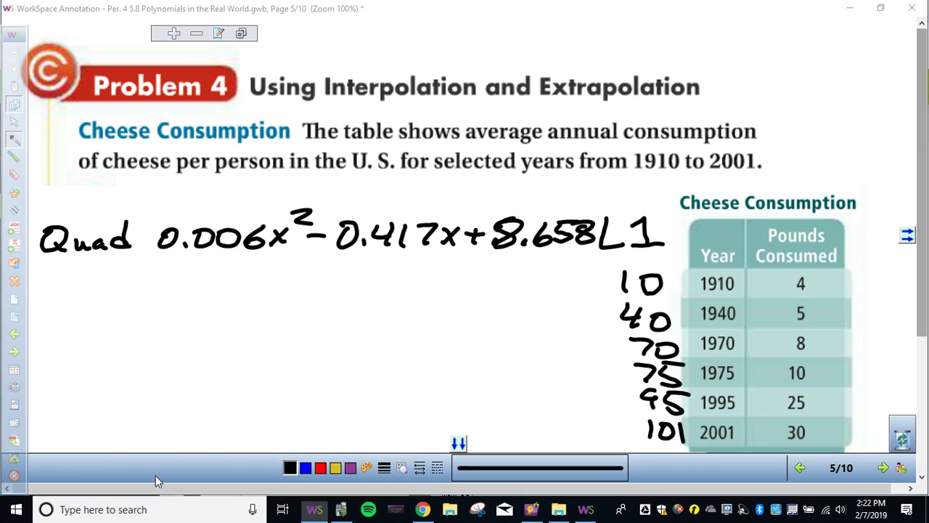
Write R² = 0.970 beneath the quadratic equation
{"action": "mouse_move", "coordinate": [168, 263]}
{"action": "left_mouse_down"}
{"action": "mouse_move", "coordinate": [167, 296]}
{"action": "mouse_move", "coordinate": [194, 295]}
{"action": "left_mouse_up"}
{"action": "left_click_drag", "start_coordinate": [207, 257], "coordinate": [251, 288]}
{"action": "left_click_drag", "start_coordinate": [308, 269], "coordinate": [329, 289]}
{"action": "mouse_move", "coordinate": [364, 260]}
{"action": "left_mouse_down"}
{"action": "mouse_move", "coordinate": [357, 288]}
{"action": "mouse_move", "coordinate": [396, 291]}
{"action": "left_mouse_up"}
{"action": "left_click_drag", "start_coordinate": [434, 267], "coordinate": [432, 268]}
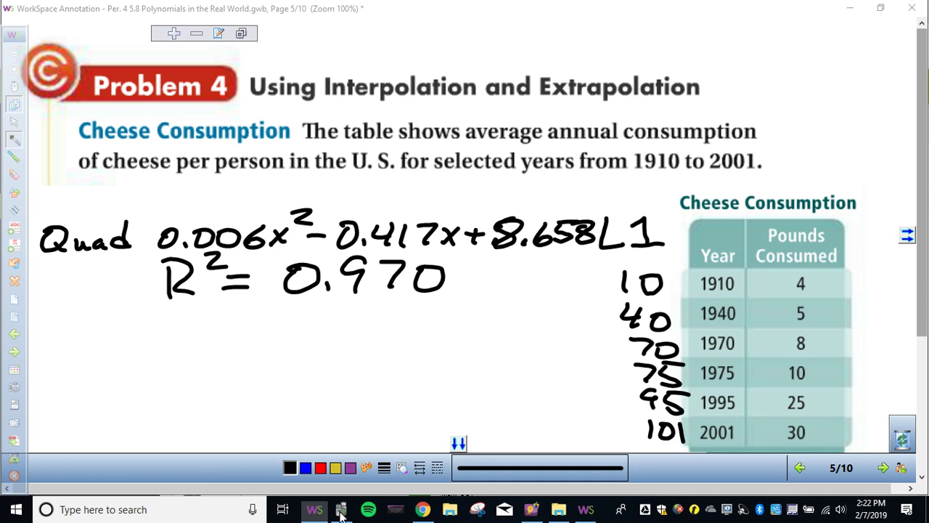
Start a QuartReg (STAT > CALC > 7) on the cheese data in the calculator
{"action": "left_click", "coordinate": [315, 509]}
{"action": "left_click", "coordinate": [316, 509]}
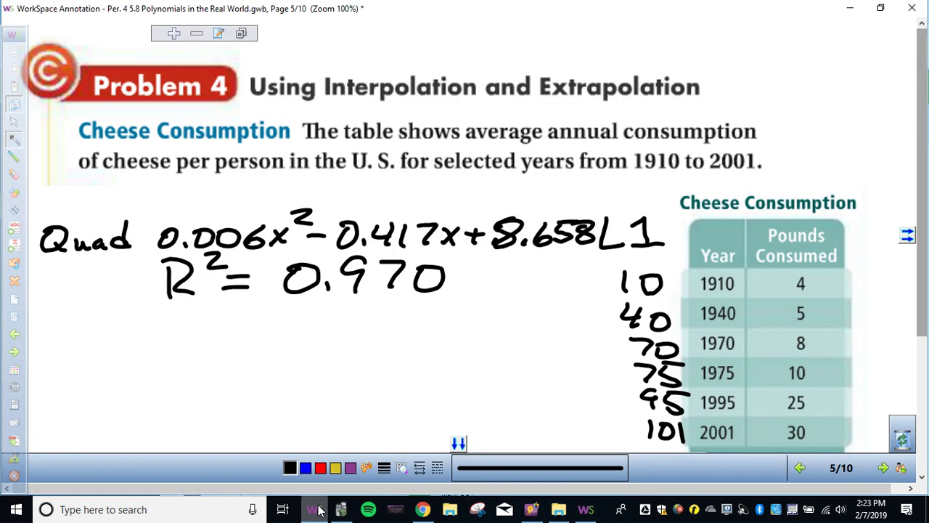
{"action": "left_click", "coordinate": [342, 510]}
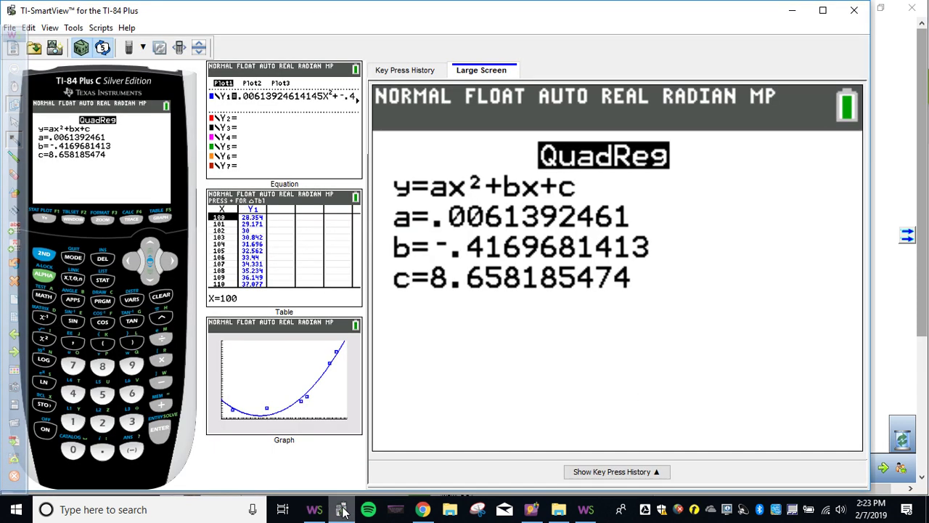
{"action": "left_click", "coordinate": [102, 279]}
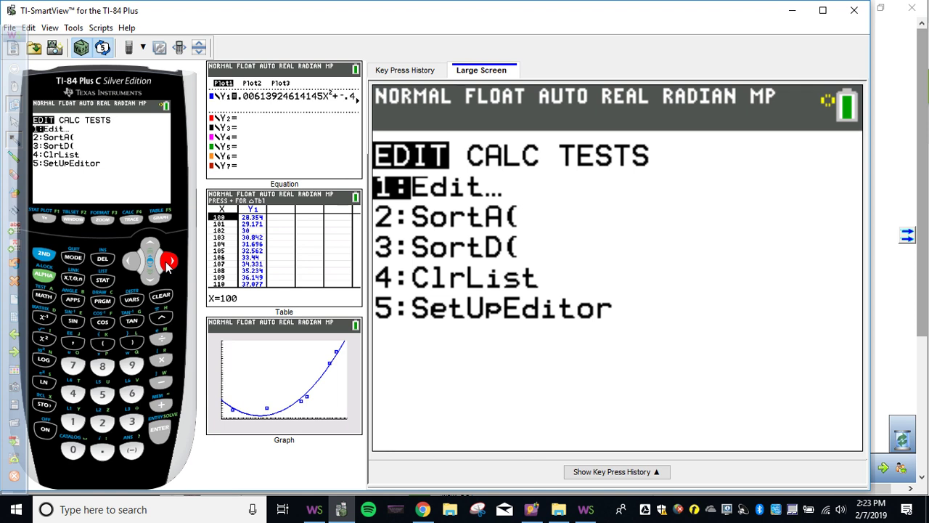
{"action": "left_click", "coordinate": [76, 367]}
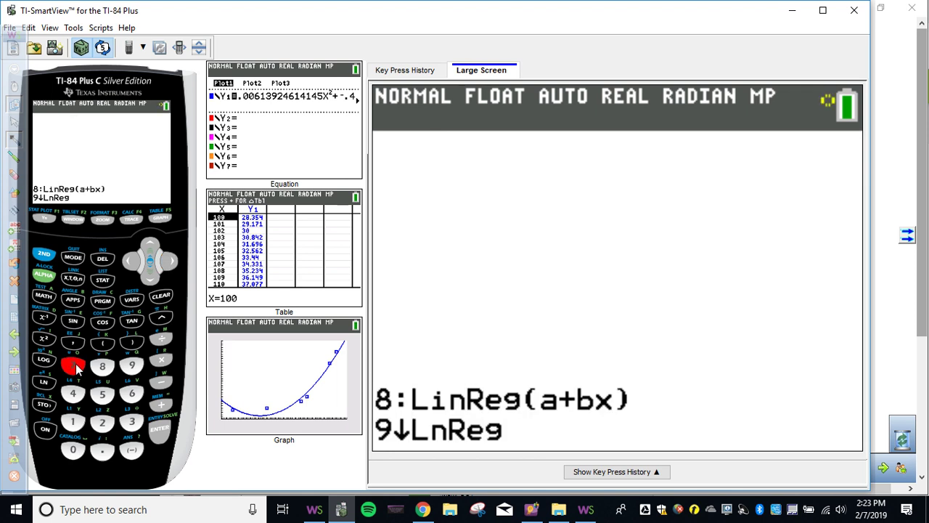
{"action": "left_click", "coordinate": [148, 278]}
{"action": "left_click", "coordinate": [148, 279]}
{"action": "left_click", "coordinate": [148, 279]}
Store the quartic equation in Y2 and calculate, giving coefficients a through e
{"action": "left_click", "coordinate": [131, 299]}
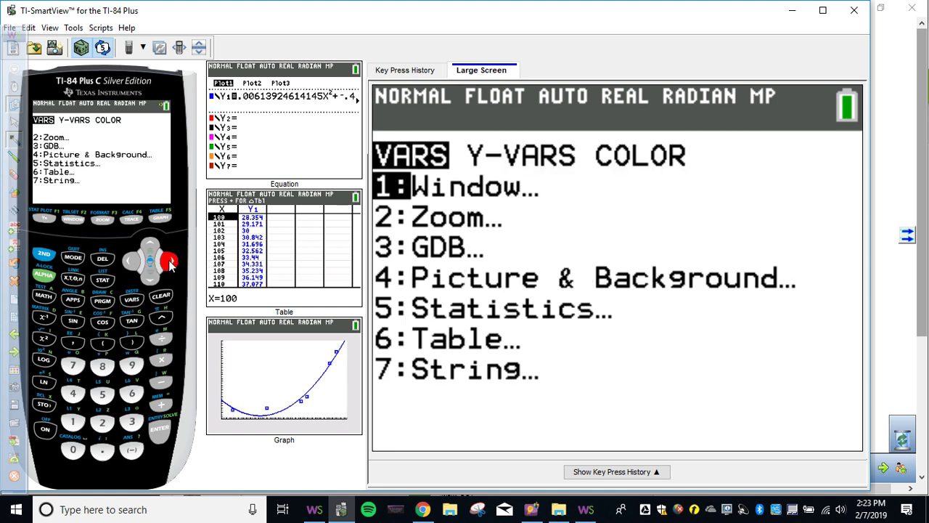
{"action": "left_click", "coordinate": [169, 262]}
{"action": "left_click", "coordinate": [160, 428]}
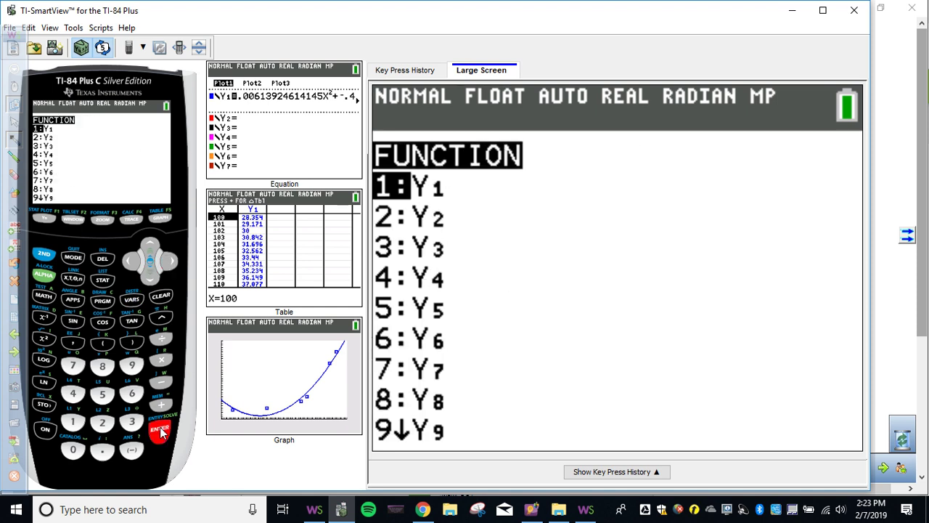
{"action": "left_click", "coordinate": [148, 279]}
{"action": "left_click", "coordinate": [159, 429]}
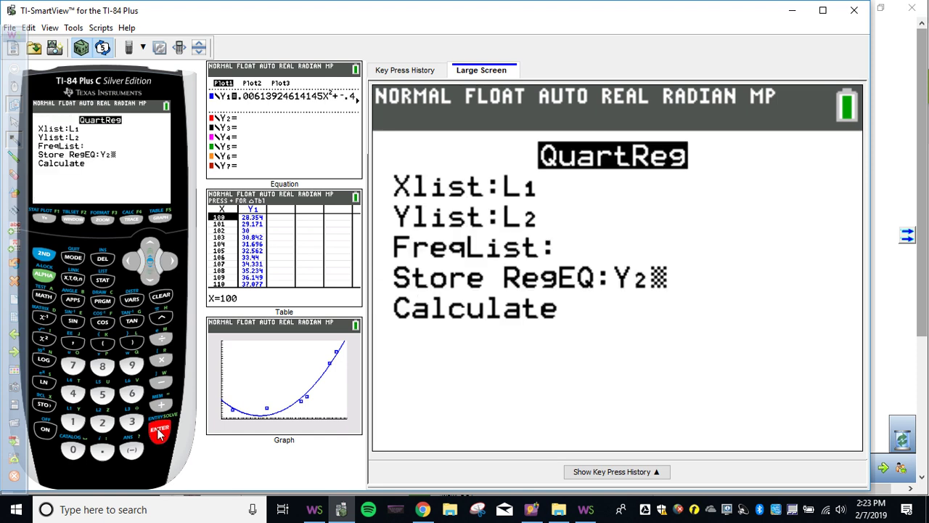
{"action": "left_click", "coordinate": [159, 432]}
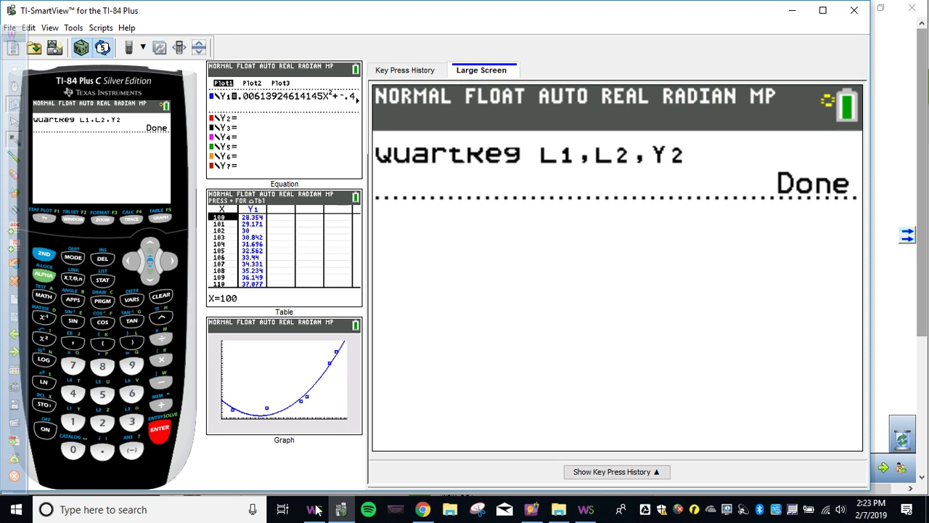
Begin the handwritten quartic line on the slide with 'Quart 0x⁴'
{"action": "key", "text": "alt+Tab"}
{"action": "mouse_move", "coordinate": [58, 326]}
{"action": "left_mouse_down"}
{"action": "mouse_move", "coordinate": [50, 330]}
{"action": "mouse_move", "coordinate": [114, 344]}
{"action": "mouse_move", "coordinate": [211, 330]}
{"action": "mouse_move", "coordinate": [238, 343]}
{"action": "left_mouse_up"}
{"action": "mouse_move", "coordinate": [238, 327]}
{"action": "left_mouse_down"}
{"action": "mouse_move", "coordinate": [223, 344]}
{"action": "mouse_move", "coordinate": [267, 327]}
{"action": "left_mouse_up"}
{"action": "left_click_drag", "start_coordinate": [262, 309], "coordinate": [259, 341]}
{"action": "left_click", "coordinate": [341, 509]}
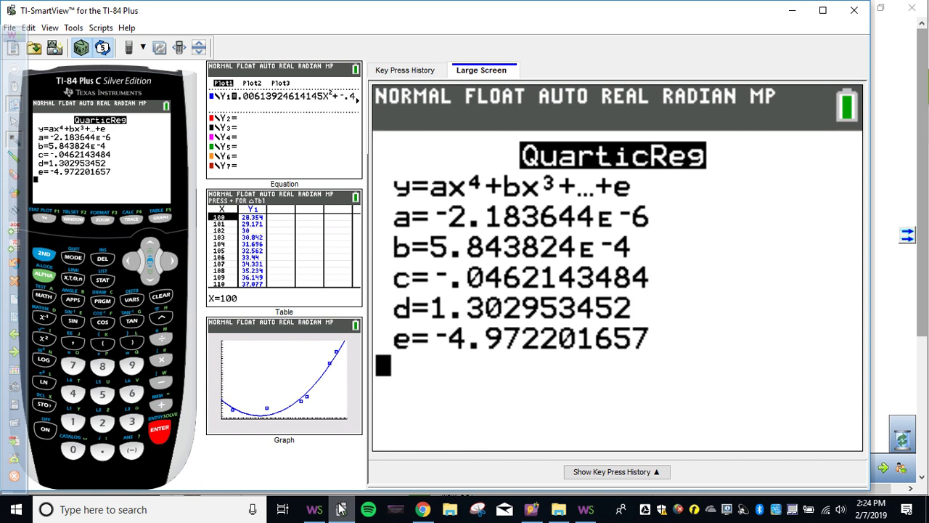
Add '+ 0x³' after 0x⁴ on the quartic line
{"action": "left_click", "coordinate": [314, 510]}
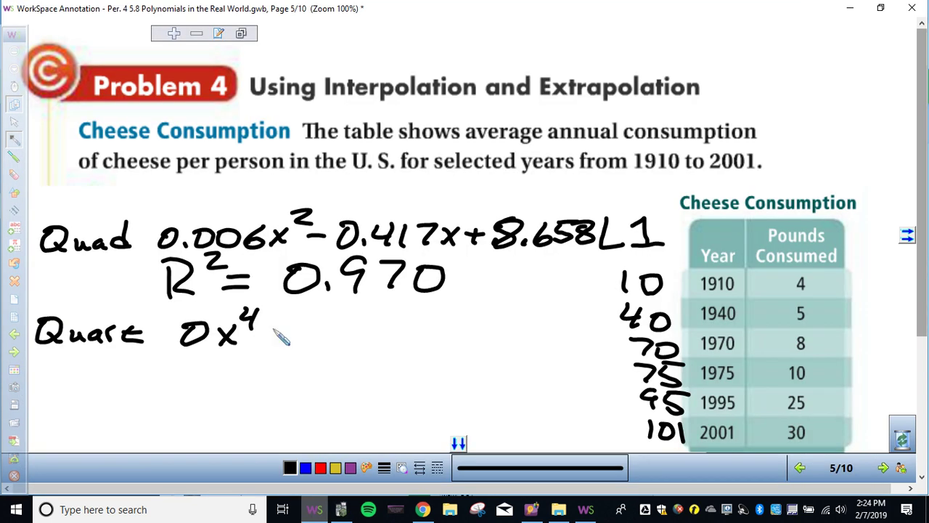
{"action": "left_click_drag", "start_coordinate": [266, 336], "coordinate": [290, 335]}
{"action": "mouse_move", "coordinate": [278, 323]}
{"action": "left_mouse_down"}
{"action": "mouse_move", "coordinate": [278, 347]}
{"action": "mouse_move", "coordinate": [303, 324]}
{"action": "mouse_move", "coordinate": [342, 344]}
{"action": "left_mouse_up"}
{"action": "left_click_drag", "start_coordinate": [341, 325], "coordinate": [324, 345]}
{"action": "mouse_move", "coordinate": [349, 302]}
{"action": "left_mouse_down"}
{"action": "mouse_move", "coordinate": [367, 313]}
{"action": "mouse_move", "coordinate": [353, 327]}
{"action": "mouse_move", "coordinate": [379, 332]}
{"action": "left_mouse_up"}
Erase the stray mark after 0x³ and write the next term −.046
{"action": "left_click", "coordinate": [341, 510]}
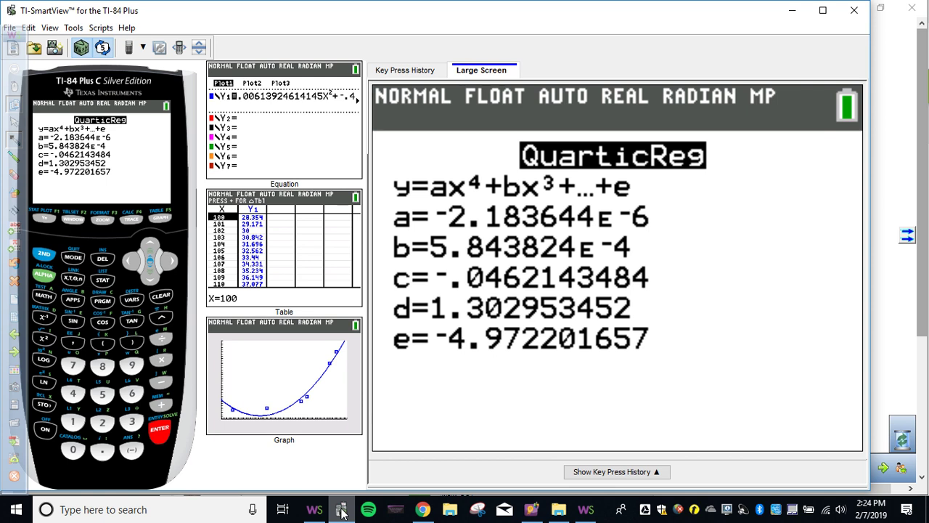
{"action": "left_click", "coordinate": [312, 510]}
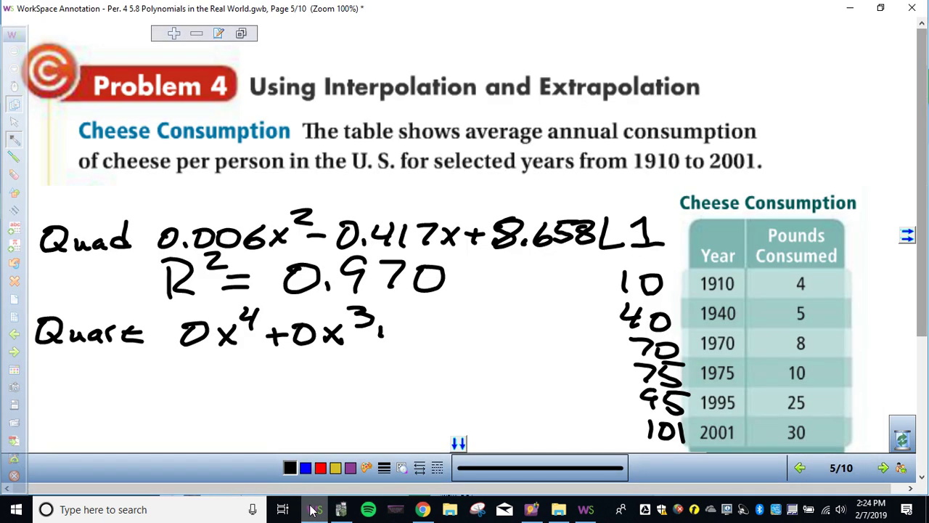
{"action": "left_click", "coordinate": [14, 174]}
{"action": "left_click", "coordinate": [380, 331]}
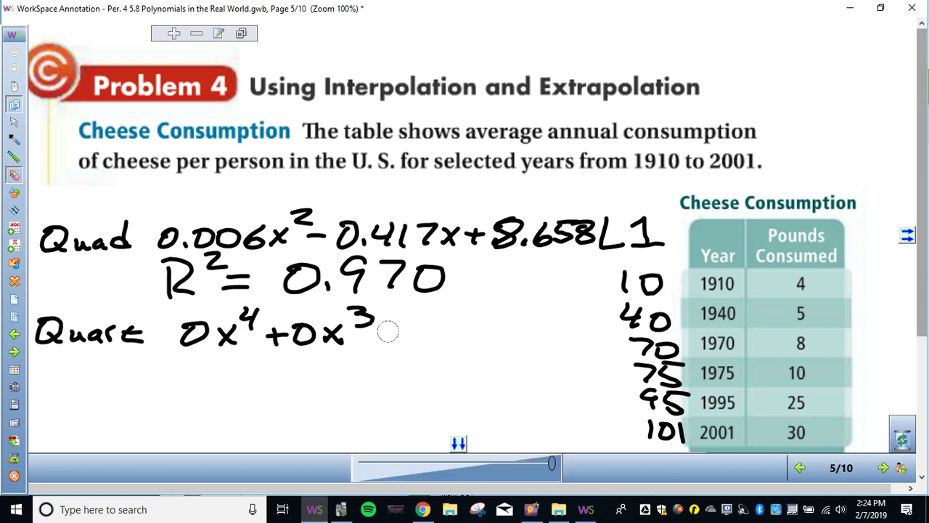
{"action": "left_click", "coordinate": [14, 139]}
{"action": "mouse_move", "coordinate": [376, 332]}
{"action": "left_mouse_down"}
{"action": "mouse_move", "coordinate": [405, 334]}
{"action": "mouse_move", "coordinate": [413, 345]}
{"action": "mouse_move", "coordinate": [439, 327]}
{"action": "mouse_move", "coordinate": [471, 358]}
{"action": "left_mouse_up"}
{"action": "left_click", "coordinate": [412, 346]}
{"action": "mouse_move", "coordinate": [509, 328]}
{"action": "left_mouse_down"}
{"action": "mouse_move", "coordinate": [506, 342]}
{"action": "mouse_move", "coordinate": [491, 341]}
{"action": "left_mouse_up"}
{"action": "mouse_move", "coordinate": [533, 328]}
{"action": "left_mouse_down"}
{"action": "mouse_move", "coordinate": [515, 343]}
{"action": "mouse_move", "coordinate": [537, 350]}
{"action": "left_mouse_up"}
Write '+ 1.303x' on a second line of the quartic equation
{"action": "left_click", "coordinate": [341, 509]}
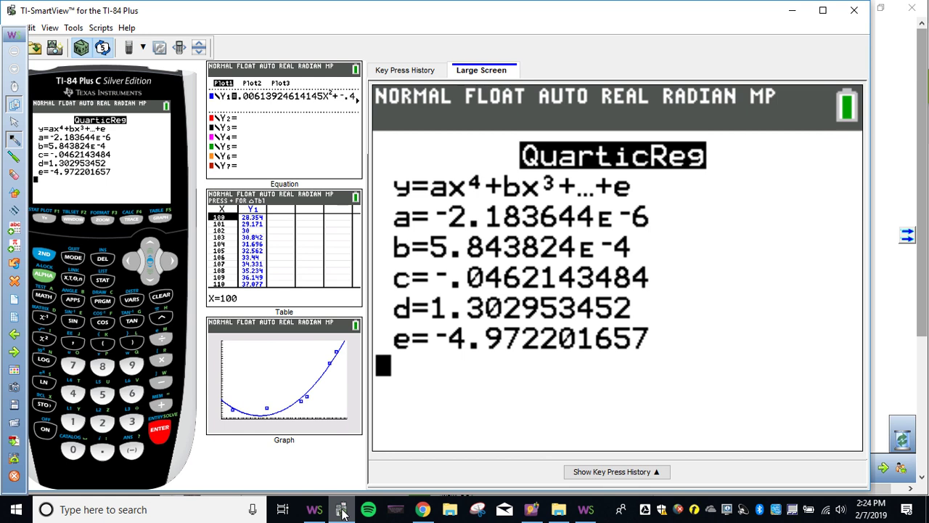
{"action": "left_click", "coordinate": [315, 509]}
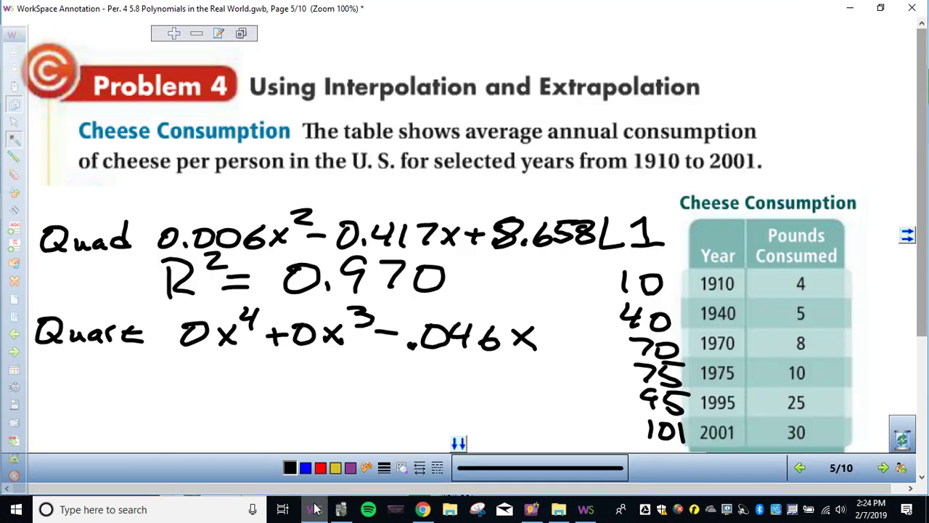
{"action": "left_click_drag", "start_coordinate": [159, 373], "coordinate": [190, 373]}
{"action": "mouse_move", "coordinate": [173, 363]}
{"action": "left_mouse_down"}
{"action": "mouse_move", "coordinate": [173, 386]}
{"action": "mouse_move", "coordinate": [243, 386]}
{"action": "mouse_move", "coordinate": [278, 380]}
{"action": "mouse_move", "coordinate": [281, 368]}
{"action": "mouse_move", "coordinate": [303, 387]}
{"action": "mouse_move", "coordinate": [355, 390]}
{"action": "left_mouse_up"}
{"action": "left_click", "coordinate": [221, 384]}
{"action": "mouse_move", "coordinate": [354, 367]}
{"action": "left_mouse_down"}
{"action": "mouse_move", "coordinate": [336, 390]}
{"action": "mouse_move", "coordinate": [390, 366]}
{"action": "left_mouse_up"}
Write the constant −4.972, square the .046x term, and erase the wrong exponent after 1.303x
{"action": "left_click", "coordinate": [340, 511]}
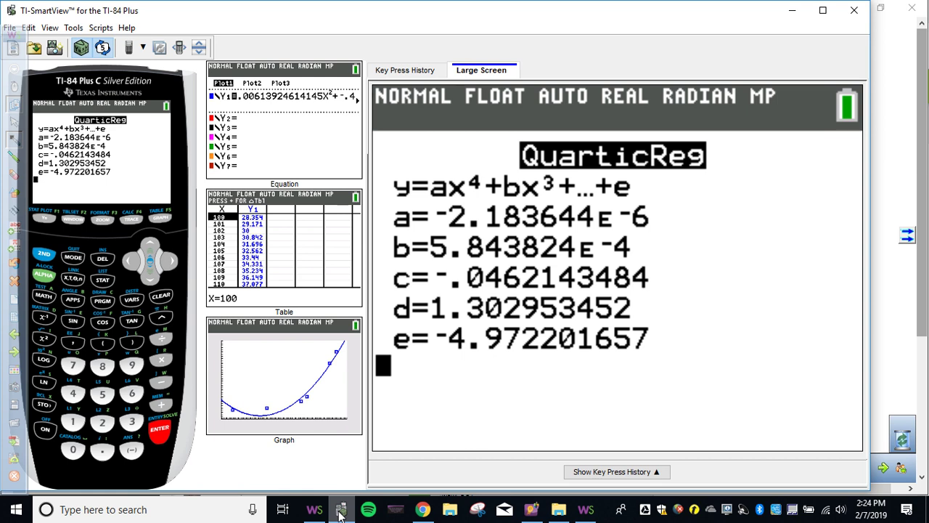
{"action": "left_click", "coordinate": [314, 510]}
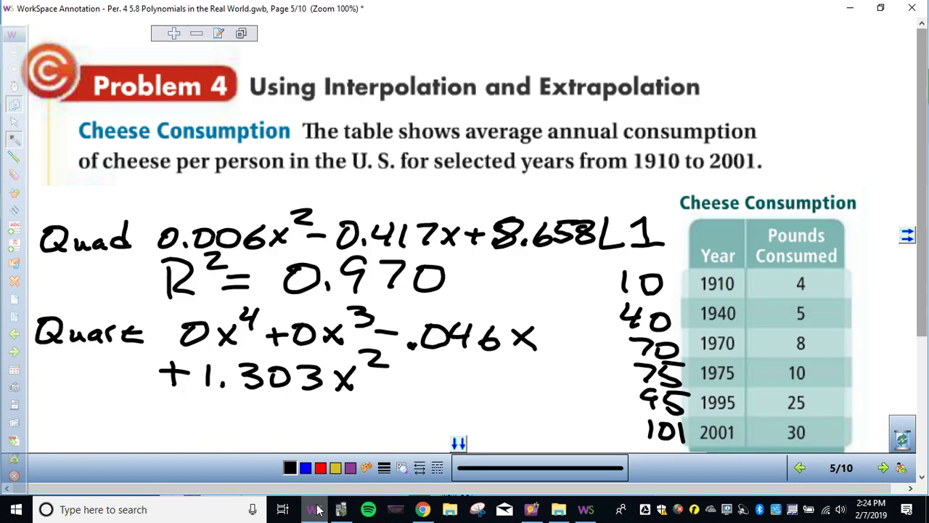
{"action": "mouse_move", "coordinate": [383, 382]}
{"action": "left_mouse_down"}
{"action": "mouse_move", "coordinate": [448, 392]}
{"action": "mouse_move", "coordinate": [485, 374]}
{"action": "mouse_move", "coordinate": [553, 370]}
{"action": "mouse_move", "coordinate": [568, 392]}
{"action": "left_mouse_up"}
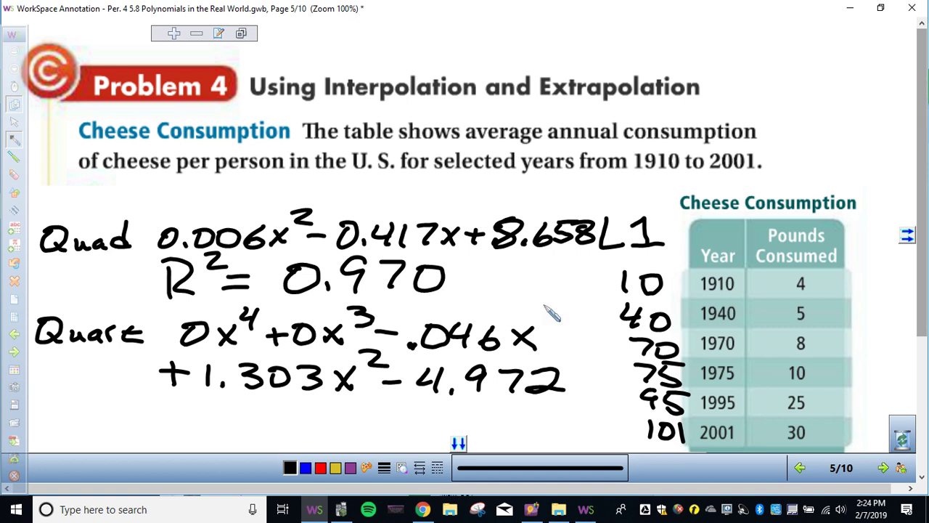
{"action": "left_click_drag", "start_coordinate": [540, 308], "coordinate": [558, 321]}
{"action": "left_click", "coordinate": [13, 175]}
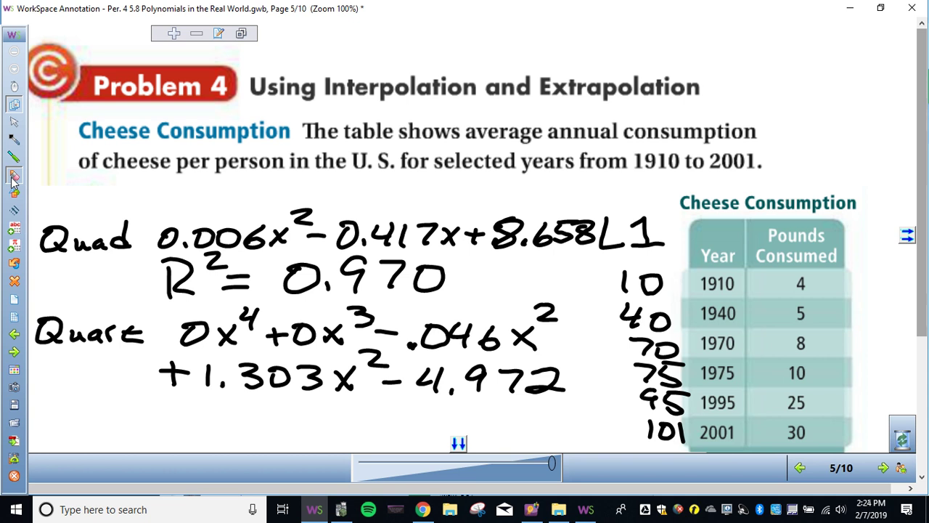
{"action": "left_click_drag", "start_coordinate": [370, 347], "coordinate": [363, 350]}
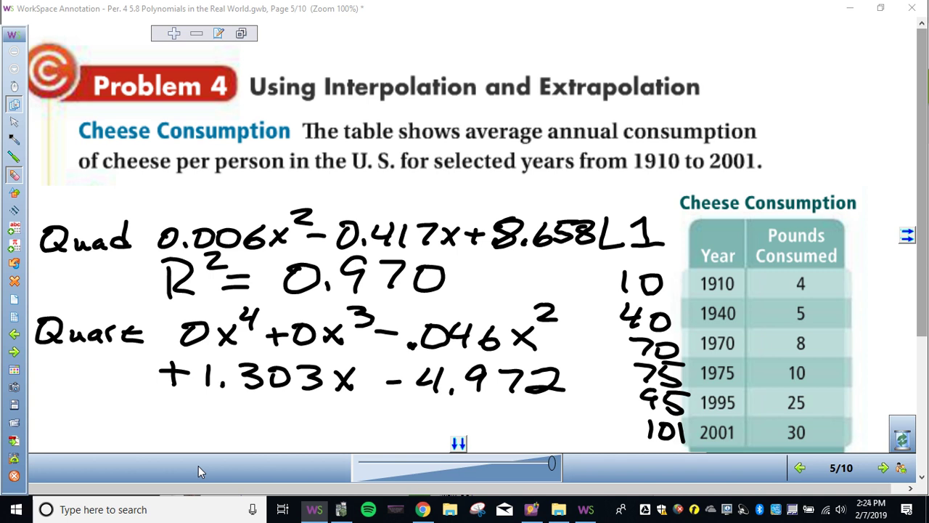
Evaluate the quartic fit's R² in the calculator, giving .9998187367
{"action": "left_click", "coordinate": [340, 509]}
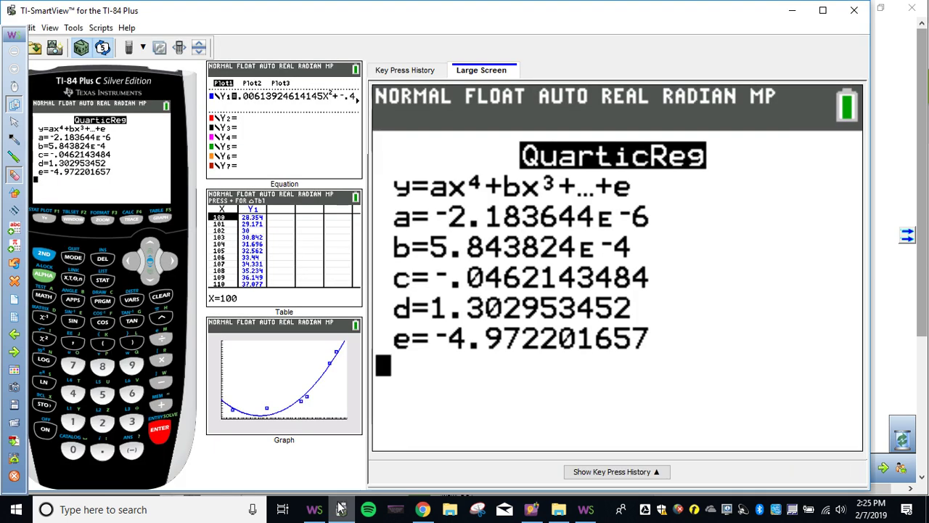
{"action": "left_click", "coordinate": [131, 300]}
{"action": "left_click", "coordinate": [103, 393]}
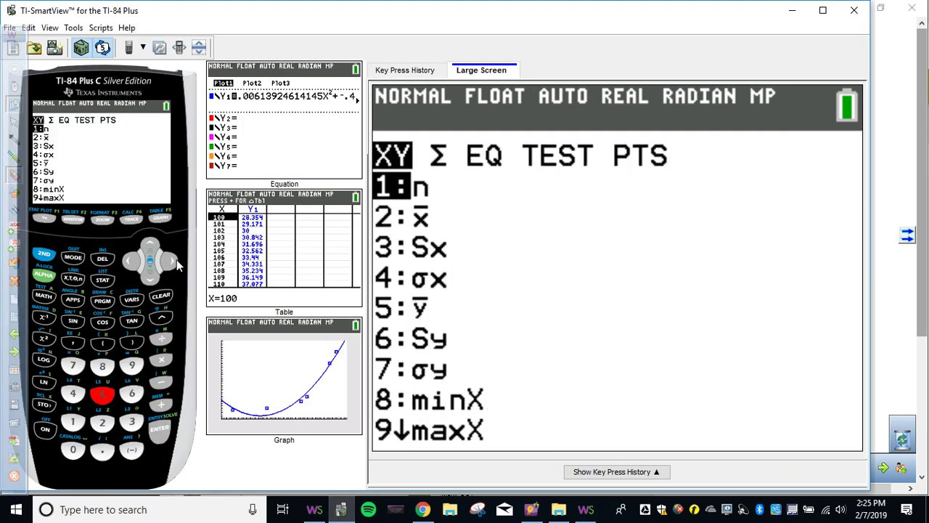
{"action": "left_click", "coordinate": [169, 262]}
{"action": "left_click", "coordinate": [169, 262]}
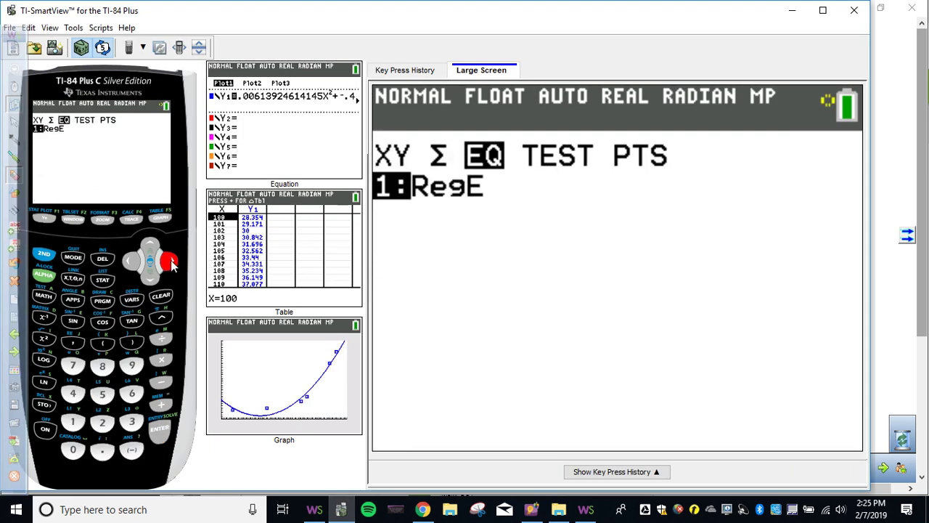
{"action": "key", "text": "Return"}
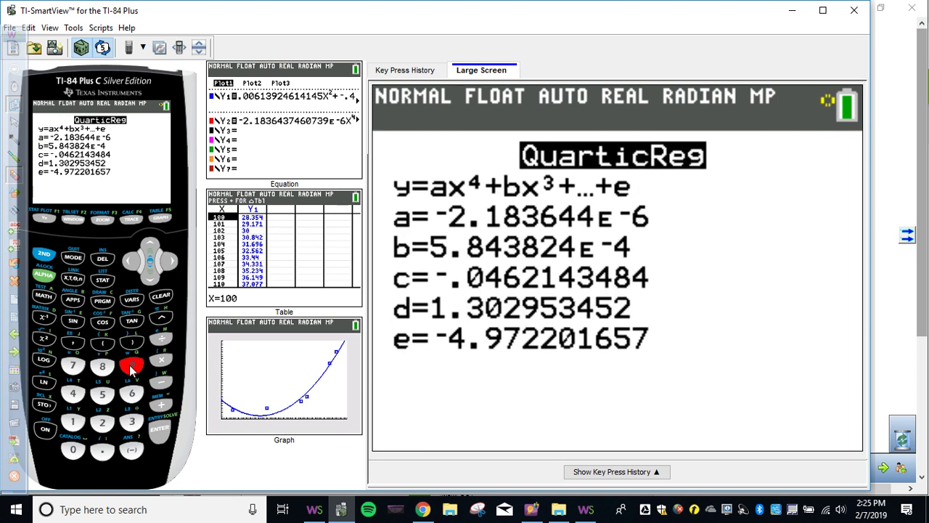
{"action": "left_click", "coordinate": [131, 367]}
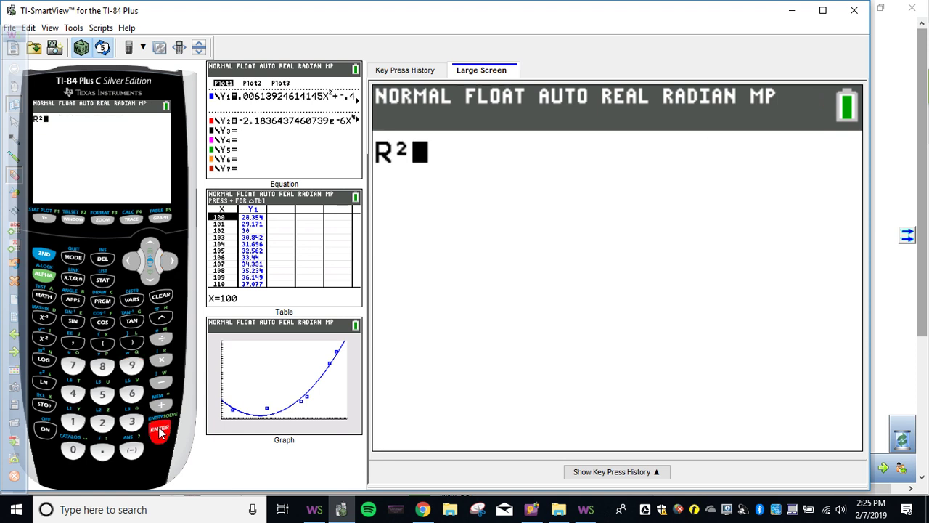
{"action": "left_click", "coordinate": [161, 430]}
Handwrite R² = 1.0 under the quartic equation and redraw the decimal point in 1.303
{"action": "left_click", "coordinate": [317, 508]}
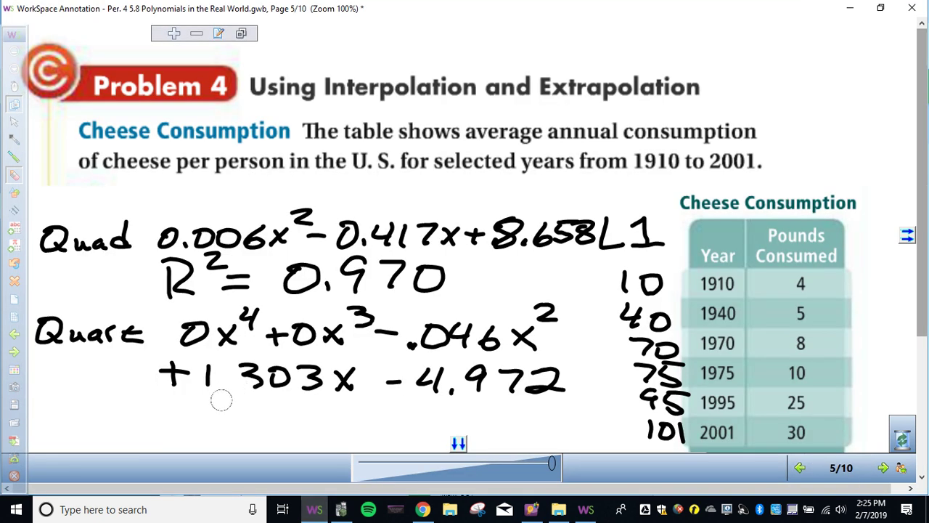
{"action": "left_click_drag", "start_coordinate": [224, 384], "coordinate": [235, 404]}
{"action": "left_click", "coordinate": [14, 139]}
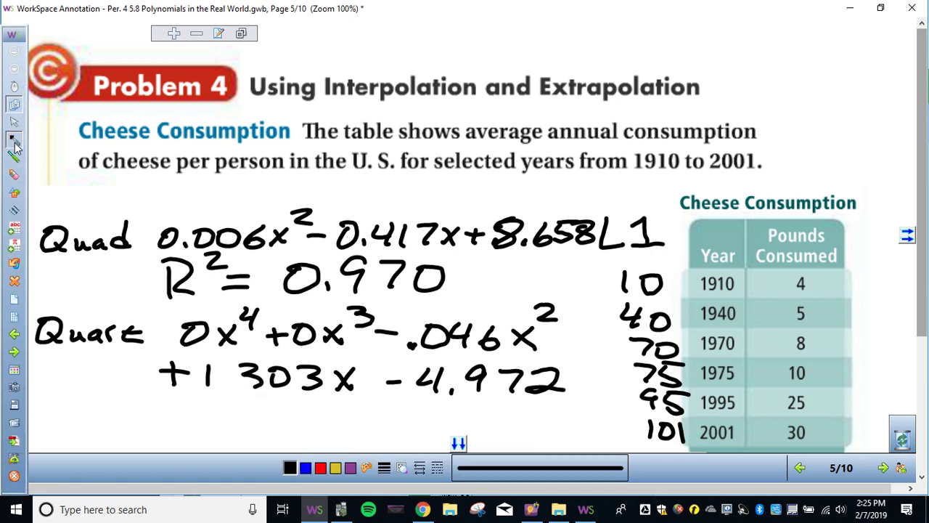
{"action": "mouse_move", "coordinate": [185, 408]}
{"action": "left_mouse_down"}
{"action": "mouse_move", "coordinate": [186, 436]}
{"action": "mouse_move", "coordinate": [216, 434]}
{"action": "left_mouse_up"}
{"action": "left_click", "coordinate": [221, 385]}
{"action": "mouse_move", "coordinate": [217, 397]}
{"action": "left_mouse_down"}
{"action": "mouse_move", "coordinate": [256, 432]}
{"action": "mouse_move", "coordinate": [280, 435]}
{"action": "left_mouse_up"}
{"action": "left_click", "coordinate": [294, 433]}
{"action": "left_click_drag", "start_coordinate": [323, 415], "coordinate": [322, 416]}
{"action": "left_click", "coordinate": [340, 509]}
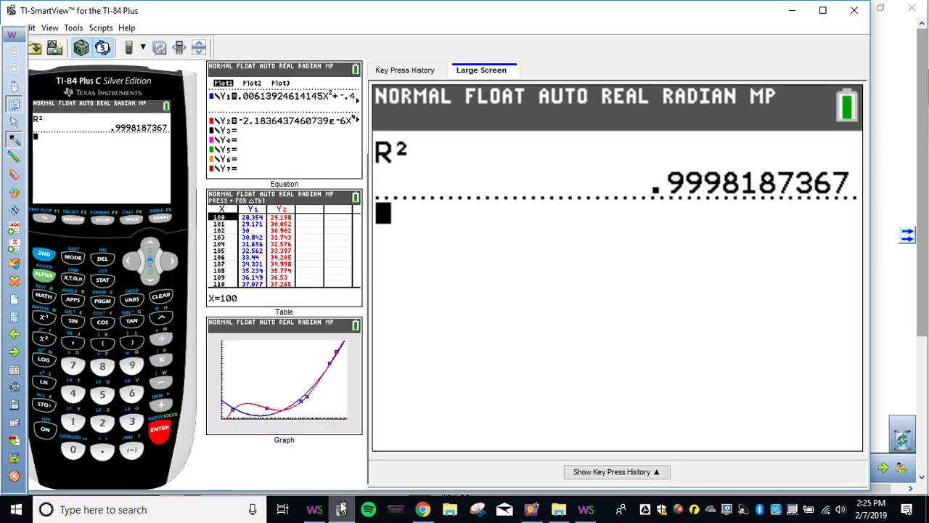
Graph the six cheese-consumption data points together with the regression curves
{"action": "left_click", "coordinate": [155, 221]}
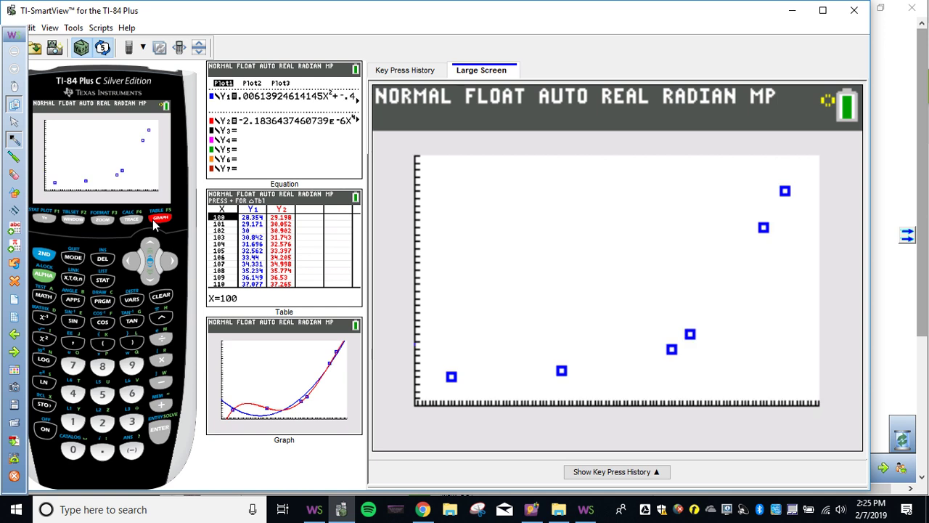